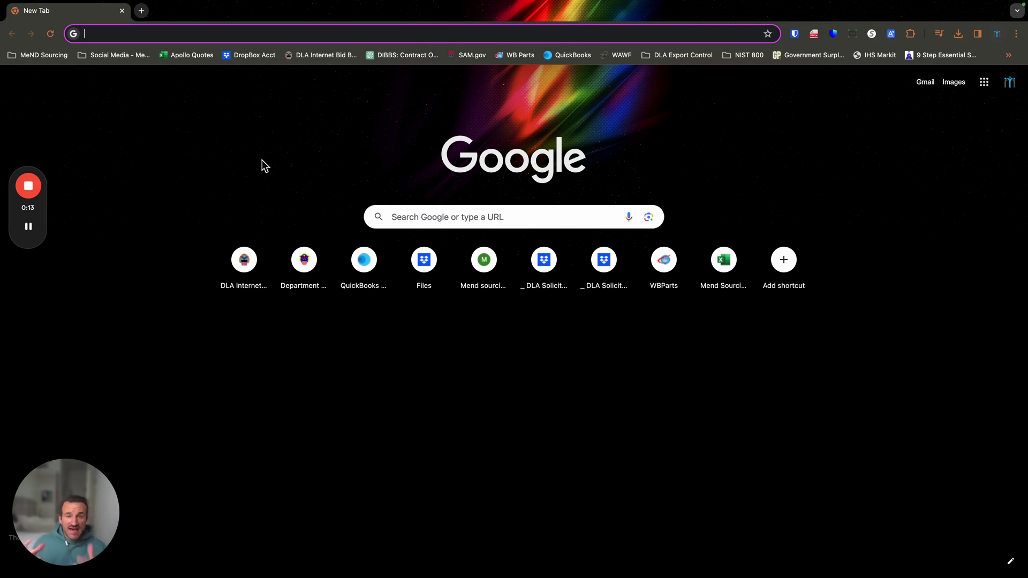
Load the DLA Internet Bid Board System home page from the Chrome bookmarks bar
click(319, 55)
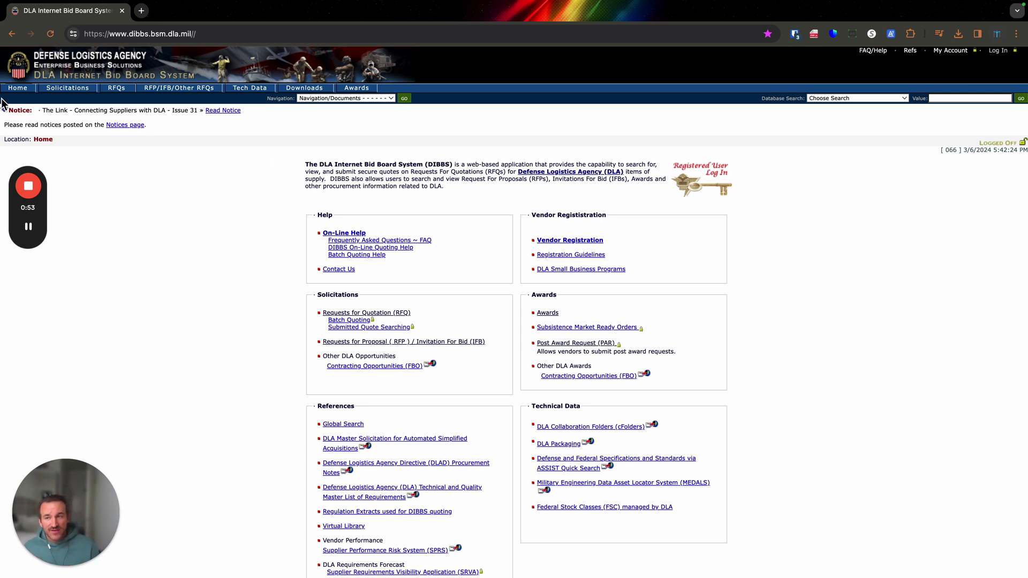
Go to the DIBBS Registered User Log In page through My Account
click(951, 54)
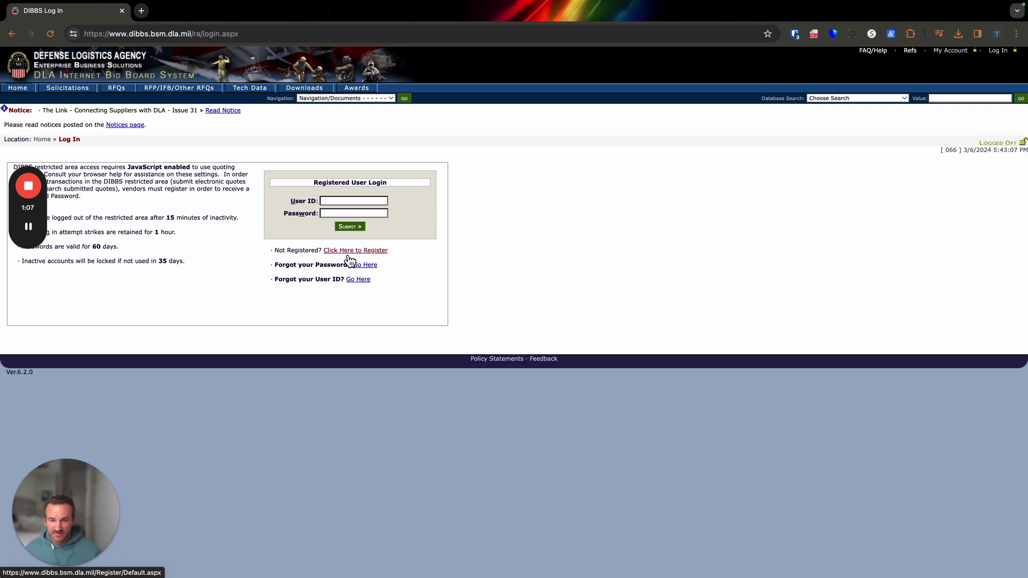
Open the RFQ search page and expand the Search Categories list
click(116, 92)
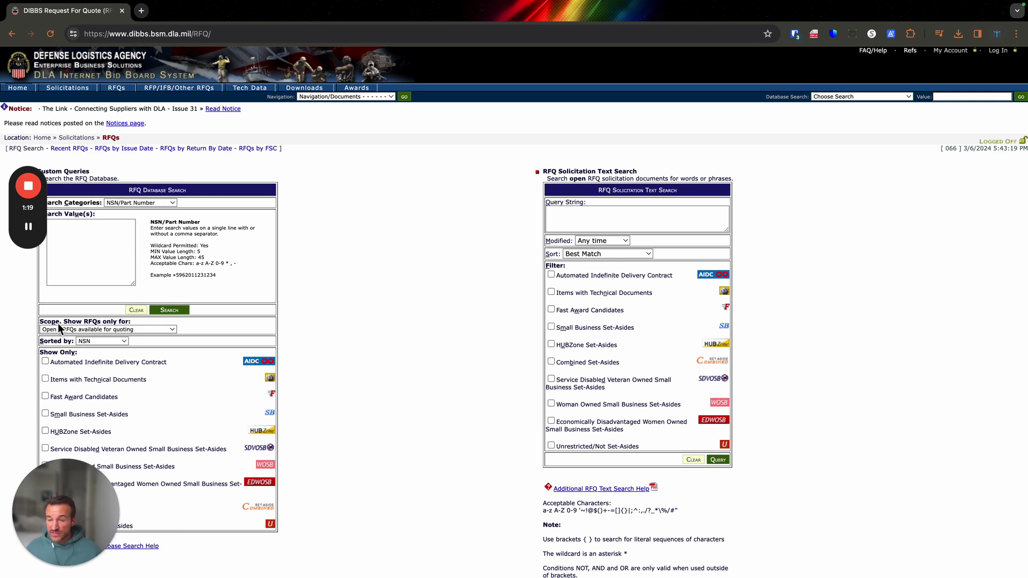
click(158, 201)
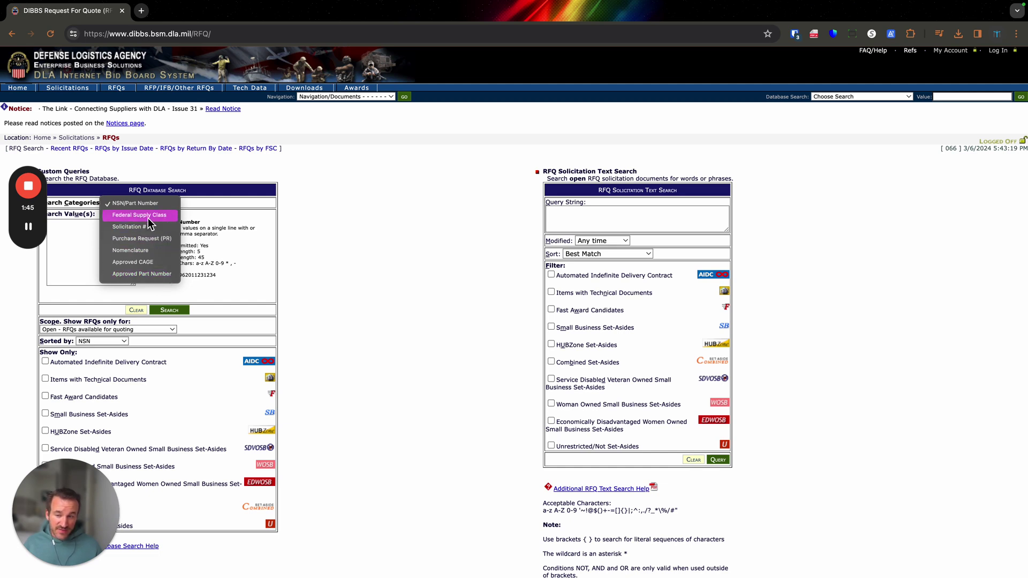
Set the search category to Federal Supply Class and place the cursor in Search Value(s)
click(146, 217)
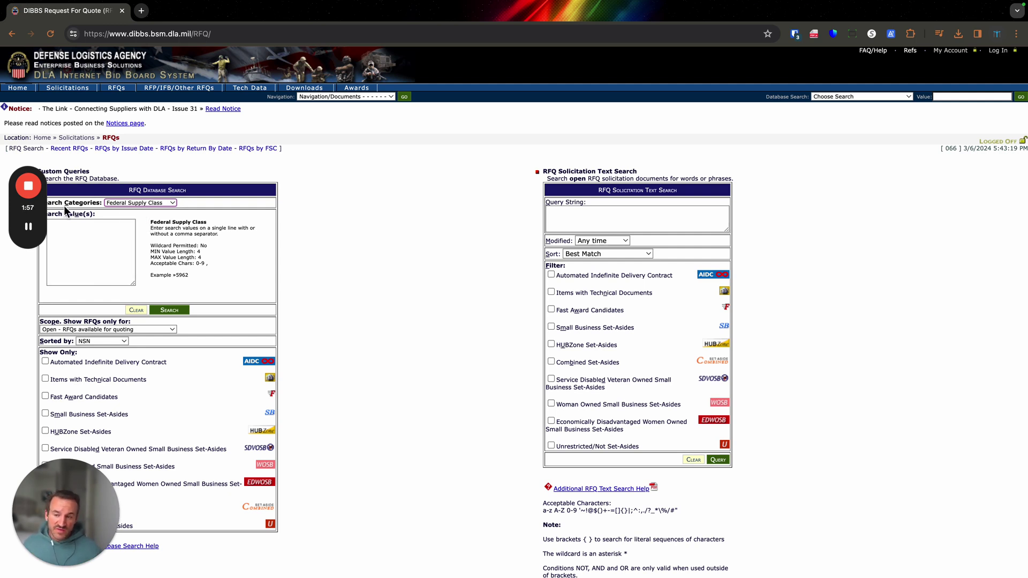
click(98, 253)
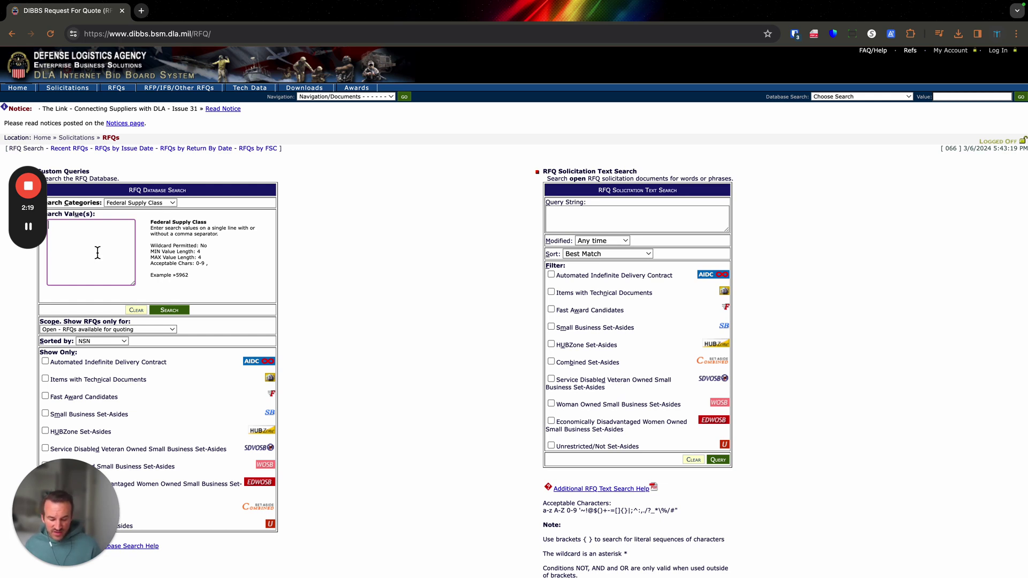
Enter FSC codes 5310 and 5325 on separate lines in the Search Value(s) box
text(5310)
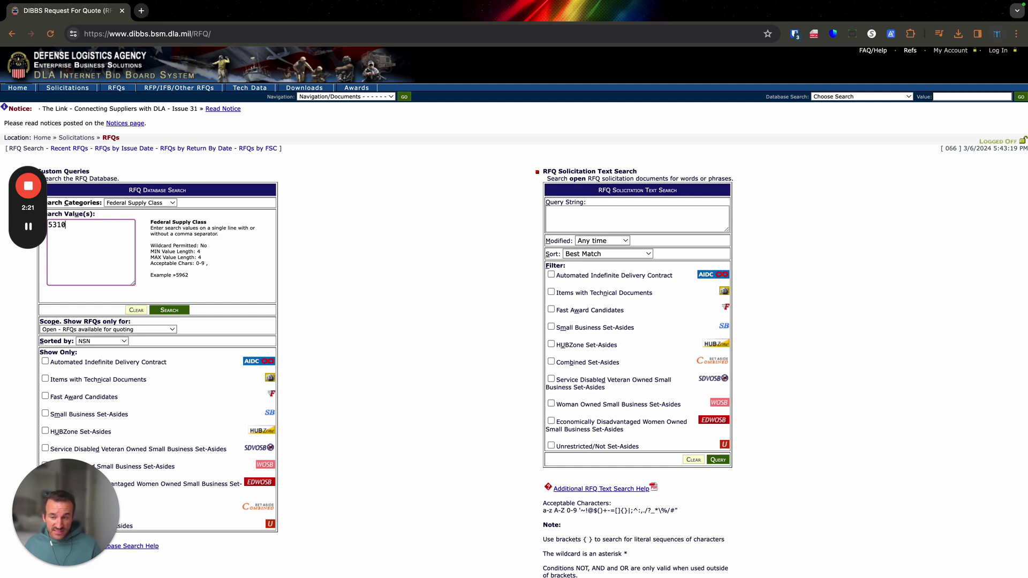
key(Return)
text(5325)
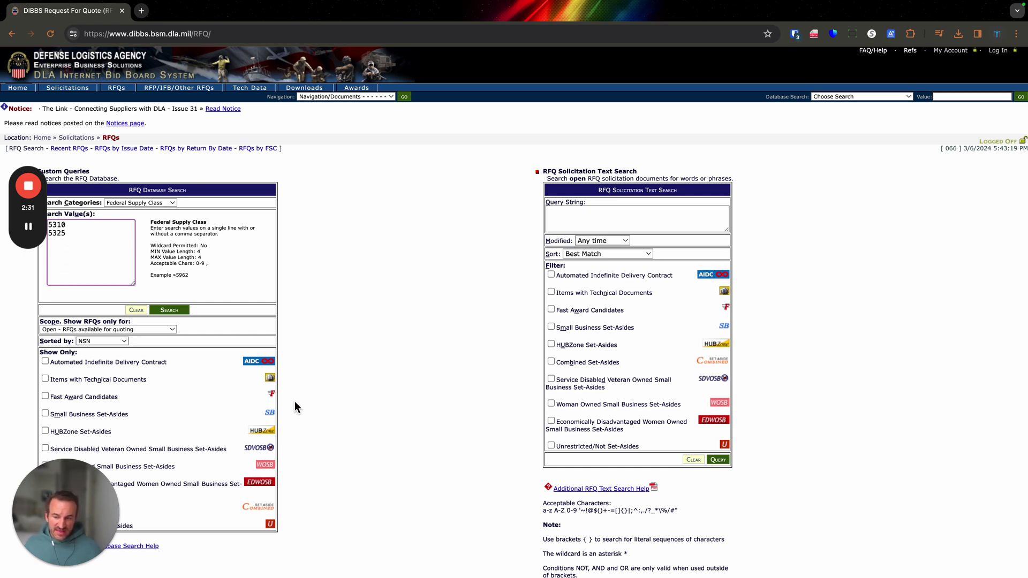
scroll(295, 401, down, 1)
scroll(77, 328, down, 1)
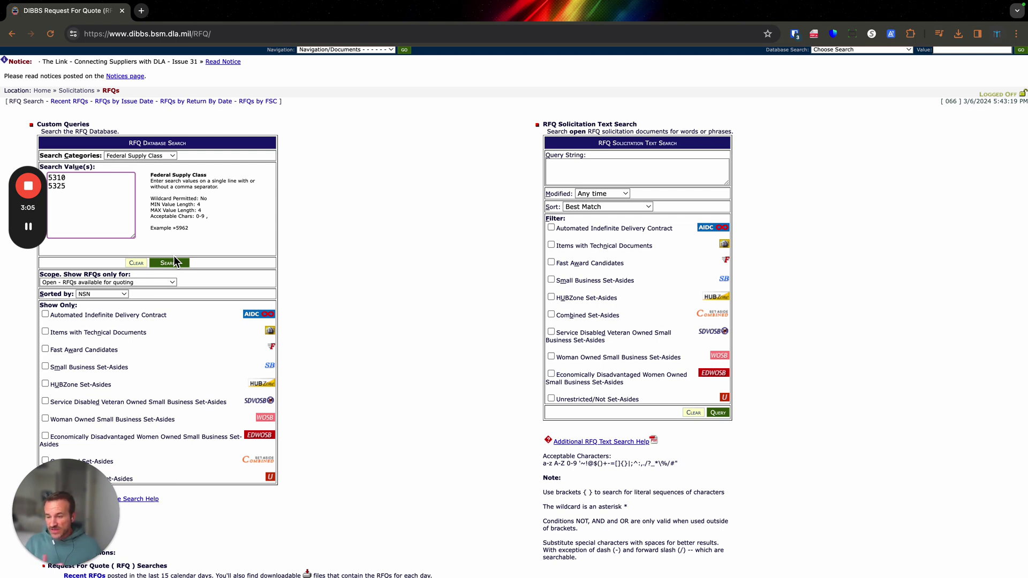
Try the service-disabled veteran, woman-owned and economically disadvantaged women-owned set-aside filters, unchecking each
scroll(324, 376, down, 2)
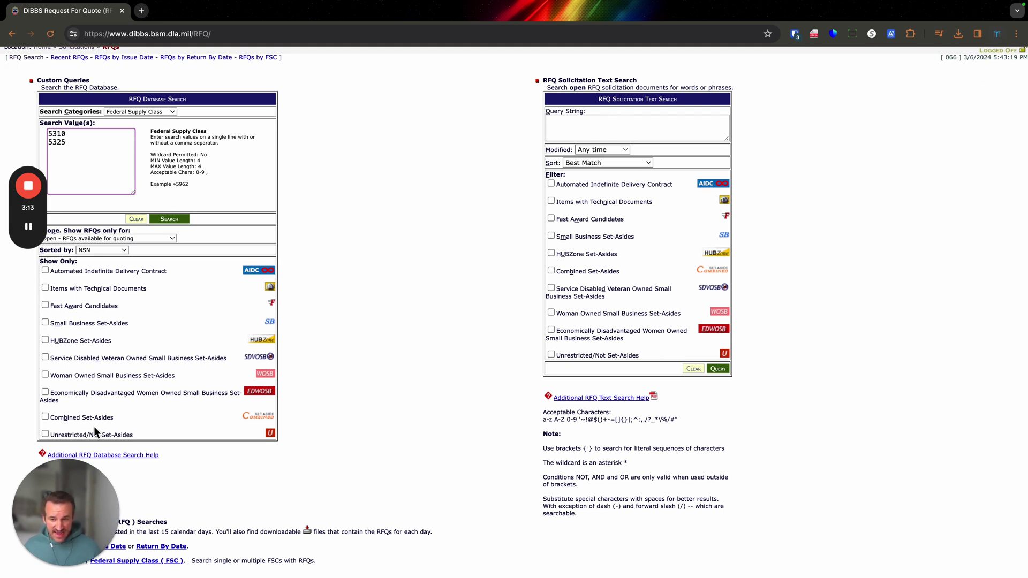
scroll(94, 426, down, 1)
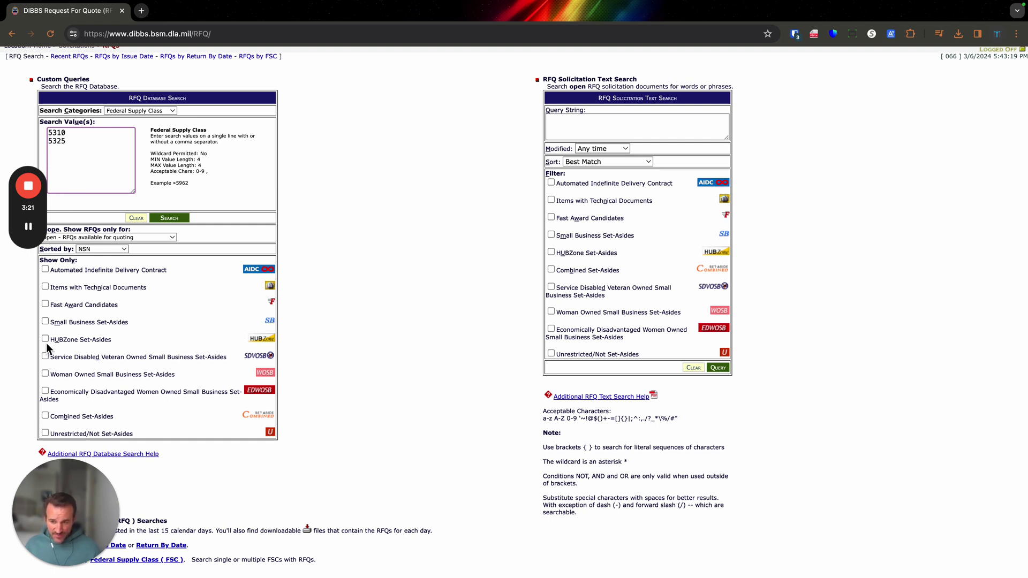
click(46, 358)
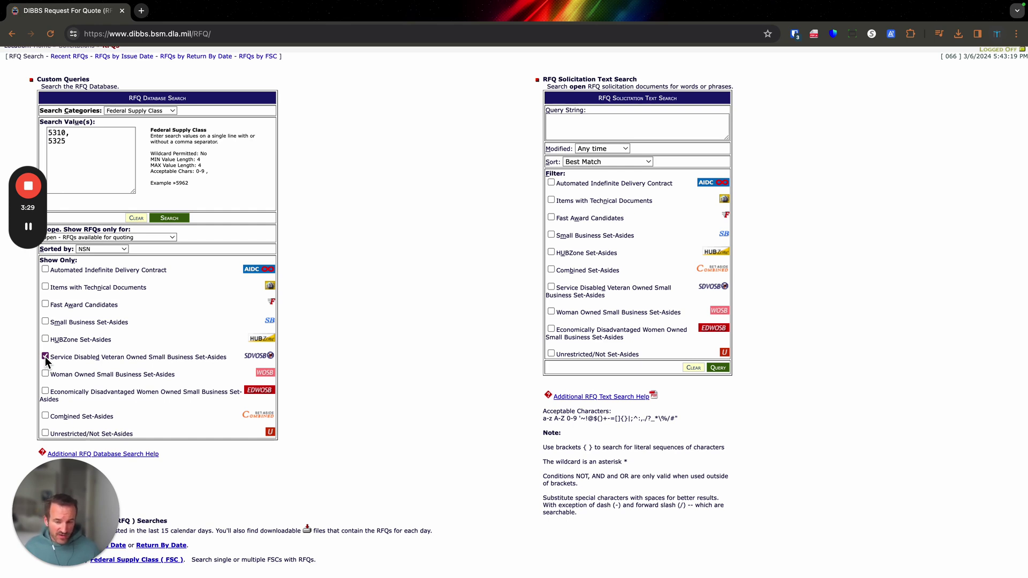
click(46, 357)
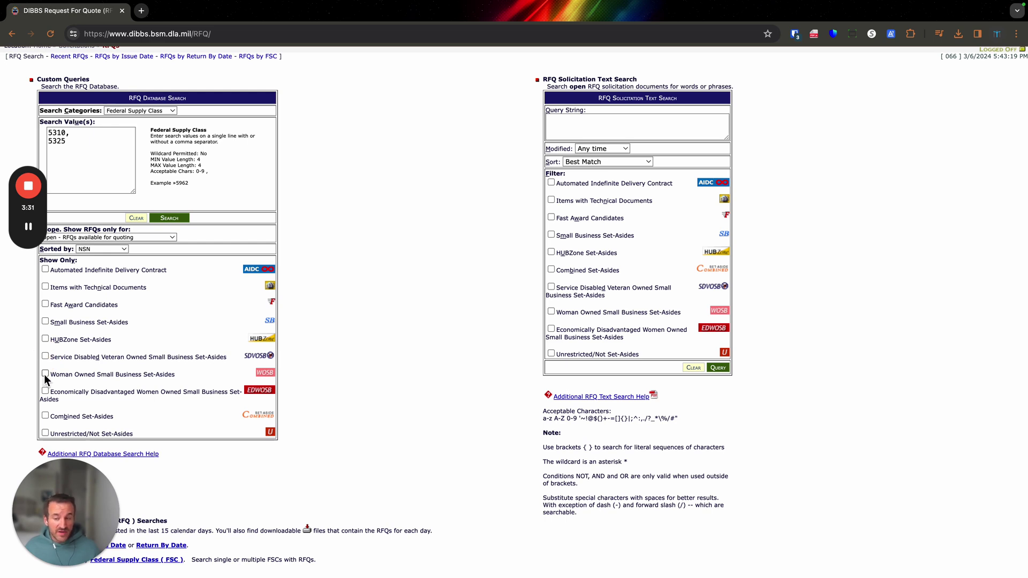
click(45, 374)
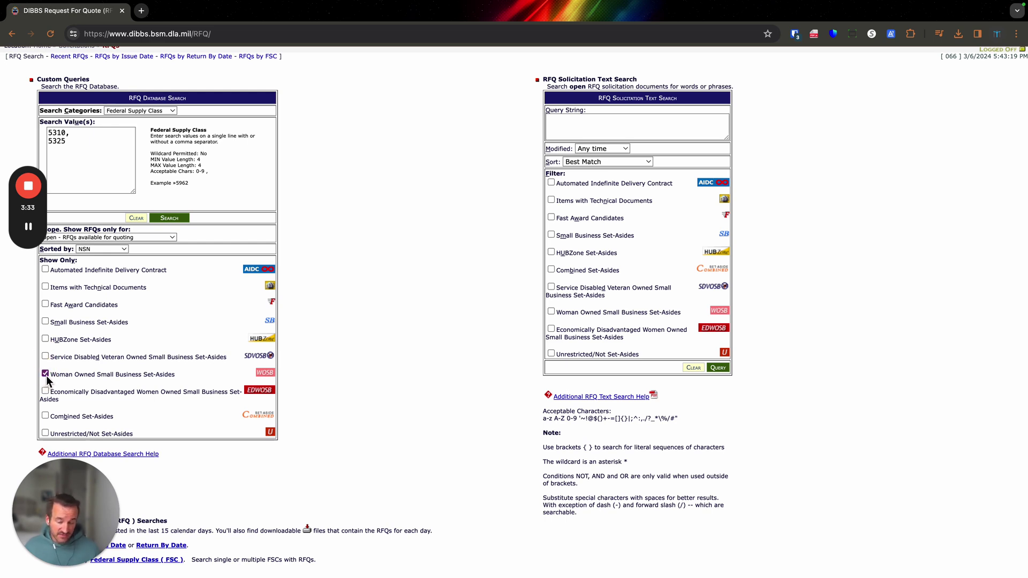
click(45, 374)
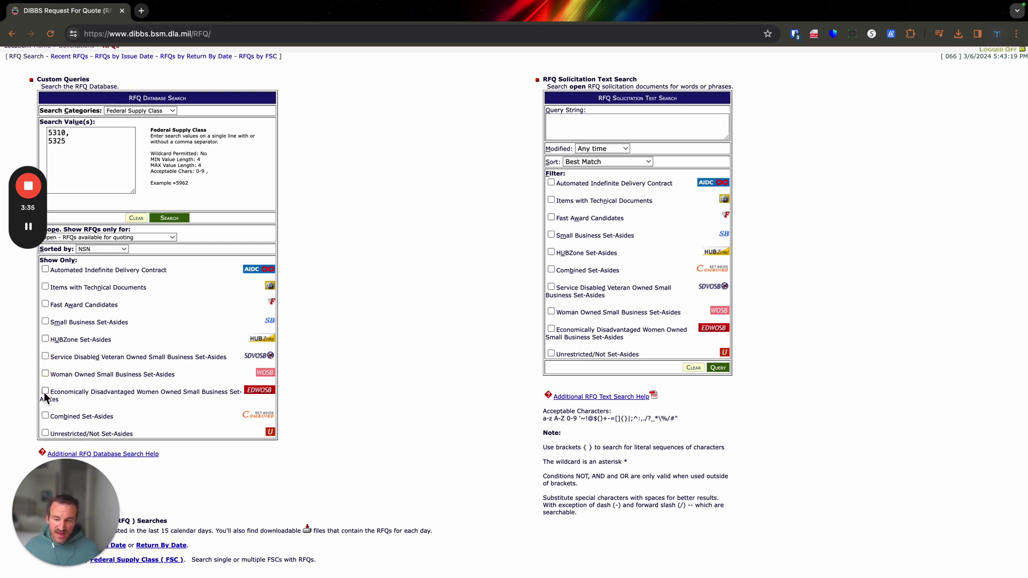
click(46, 392)
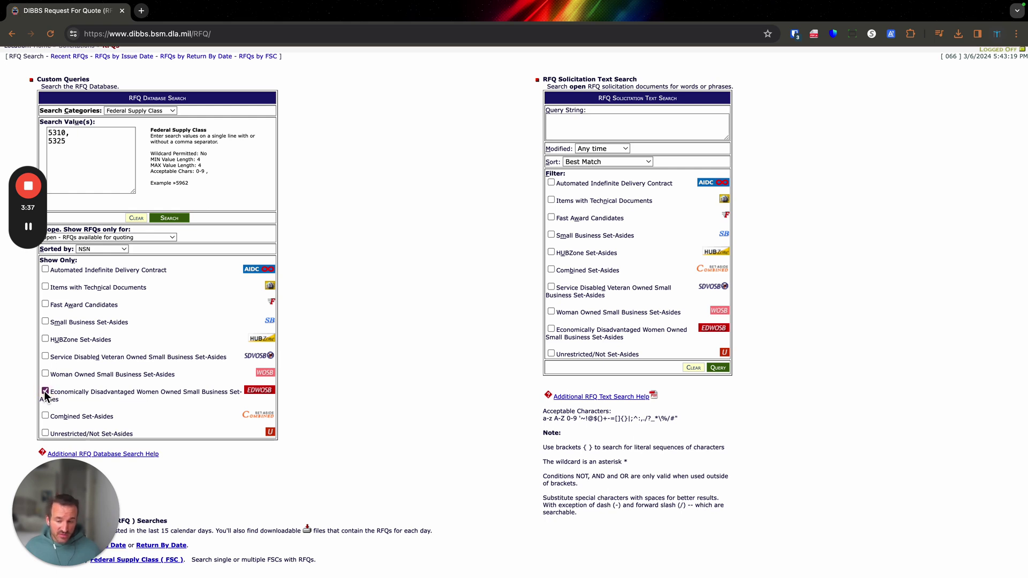
click(46, 392)
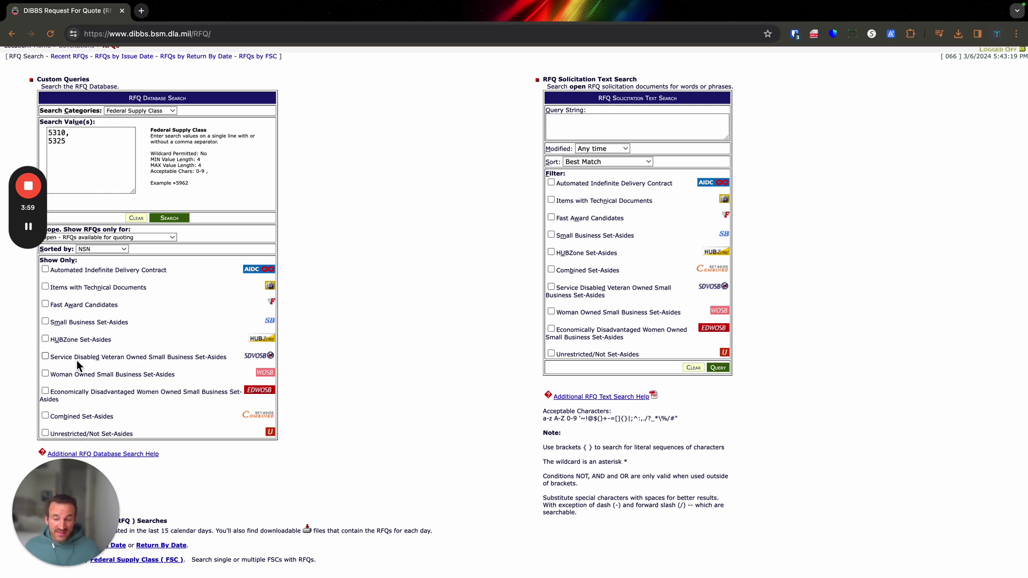
Check the Service Disabled Veteran Owned Small Business set-aside filter
click(45, 357)
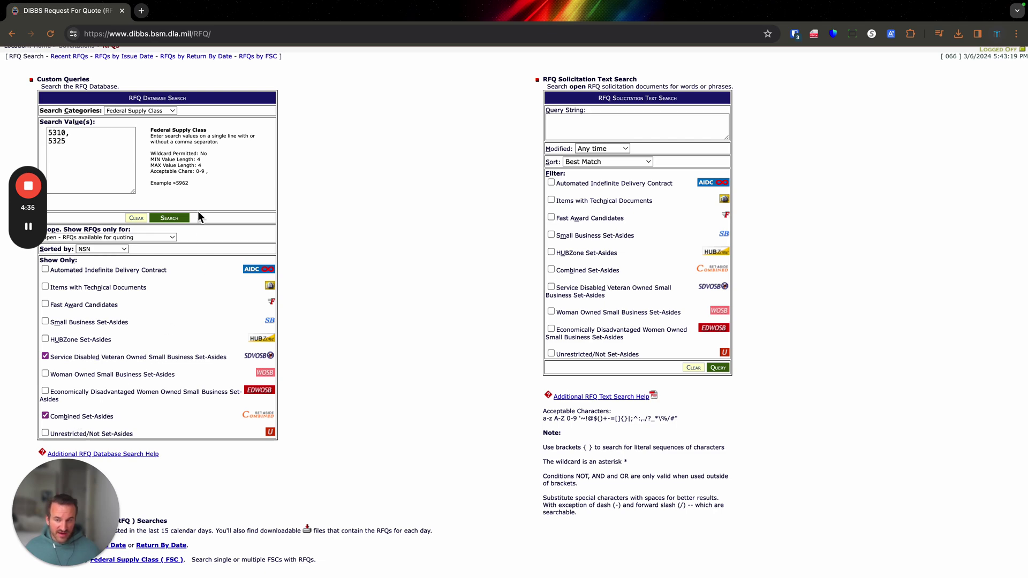
Run the search, note the 60 records found, and sort them by Issued date ascending
click(169, 218)
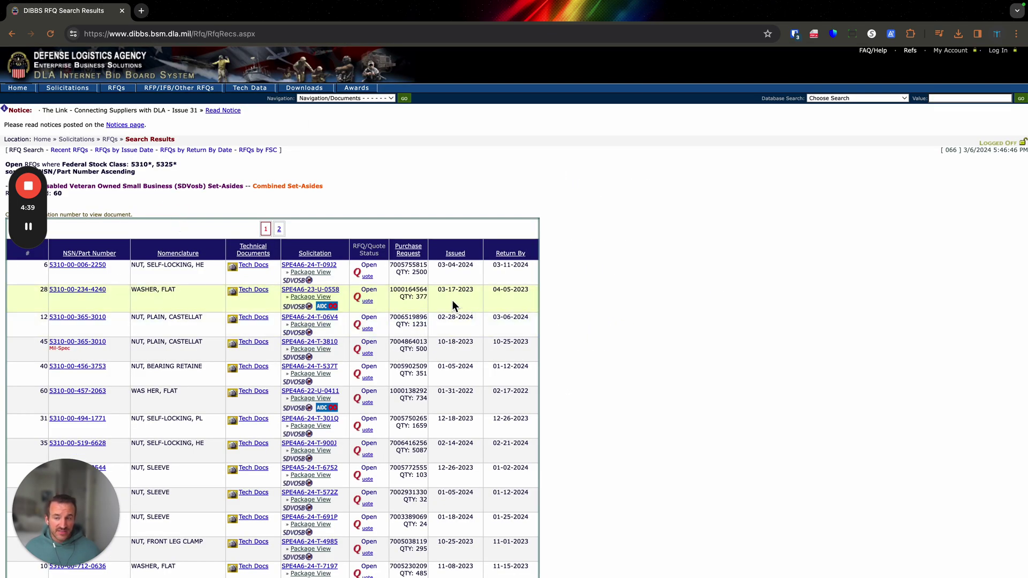
scroll(452, 300, down, 3)
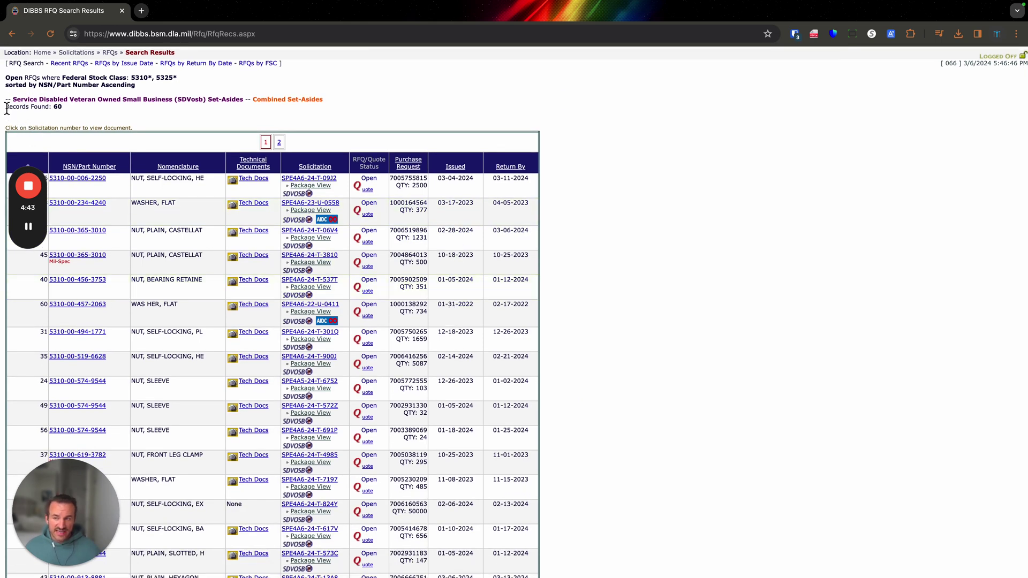
drag(7, 109, 80, 113)
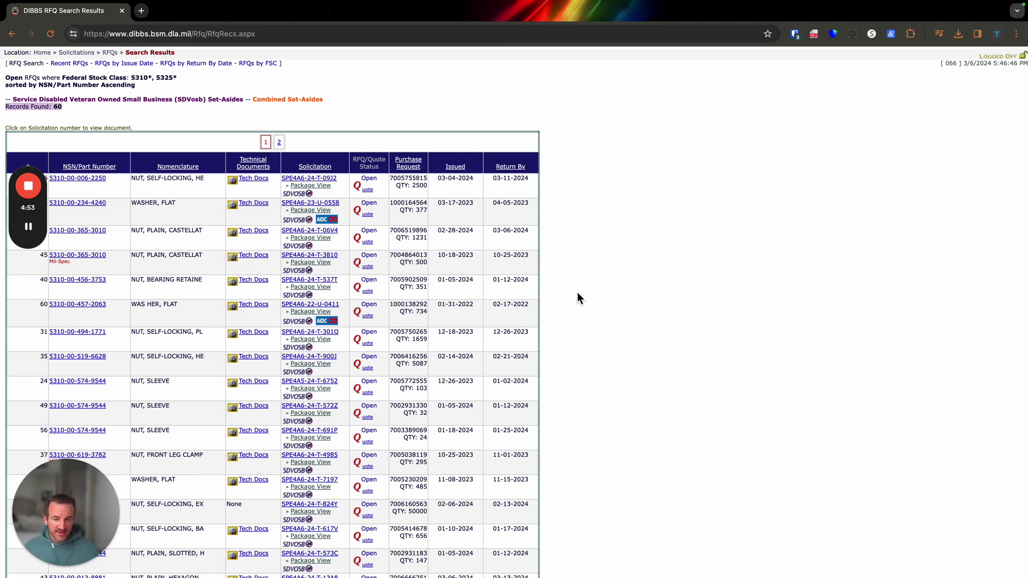
scroll(577, 292, down, 2)
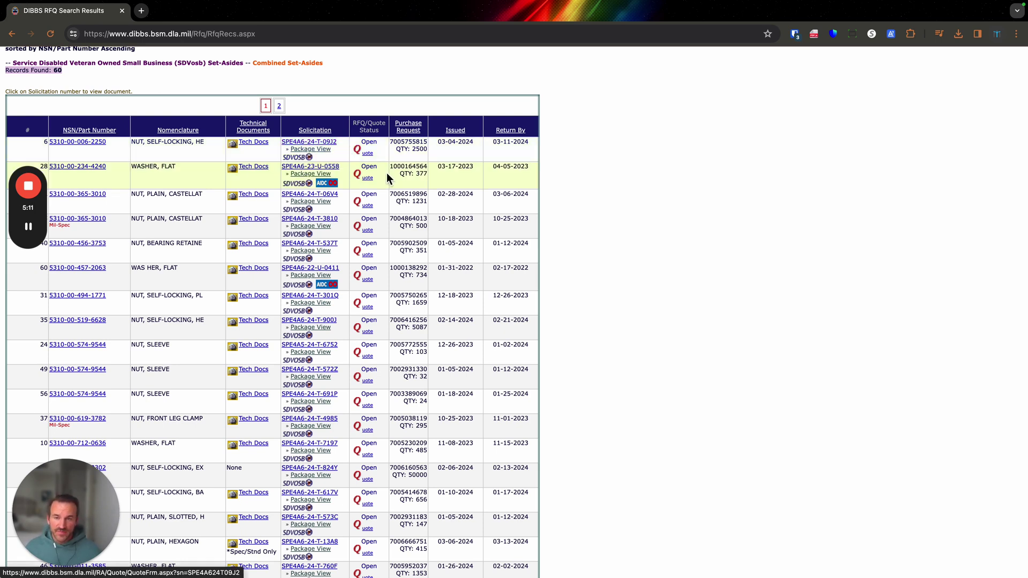
scroll(368, 214, up, 2)
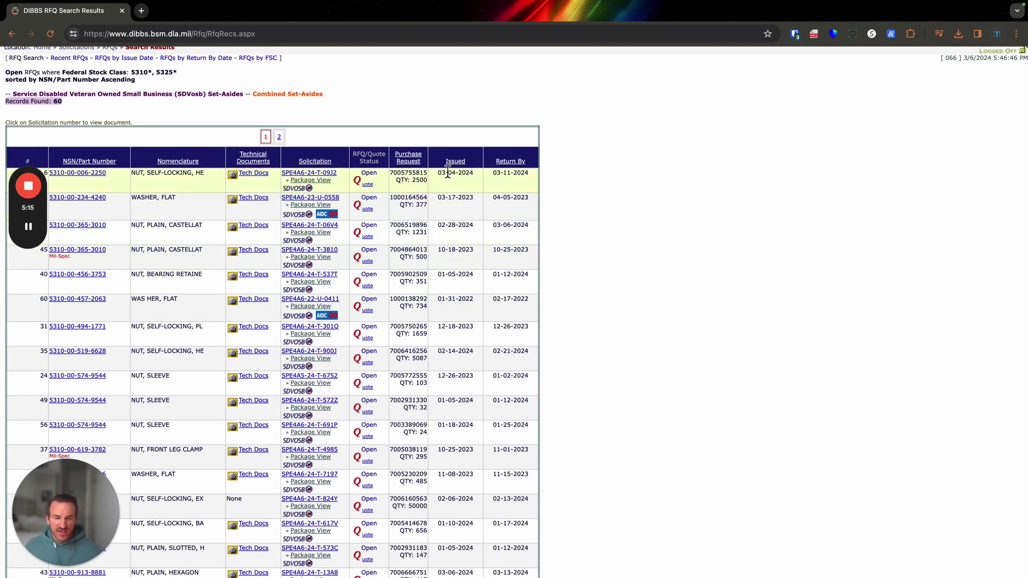
click(456, 163)
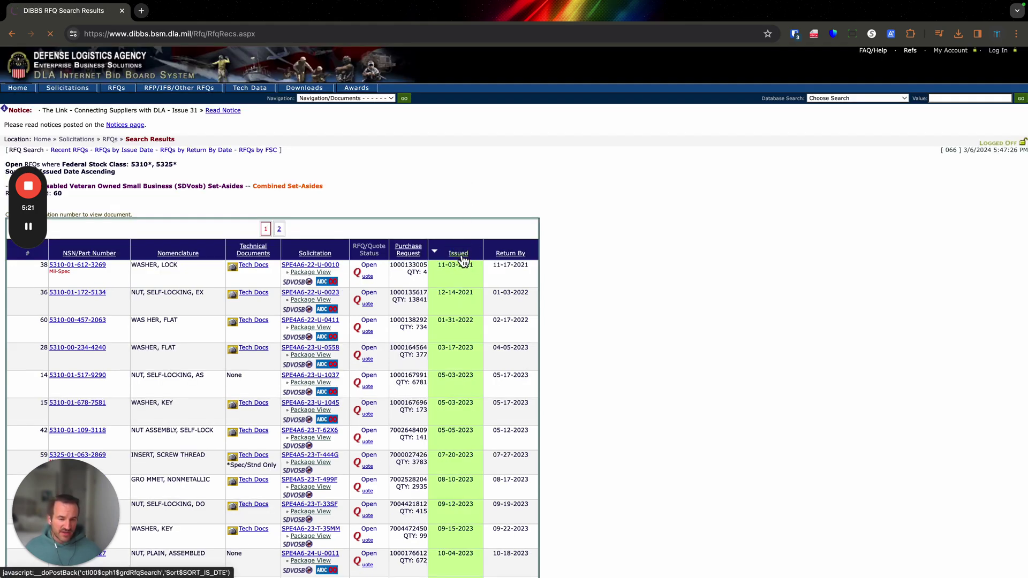
Sort results by Issued date descending and highlight the top row's purchase request and quantity
click(461, 257)
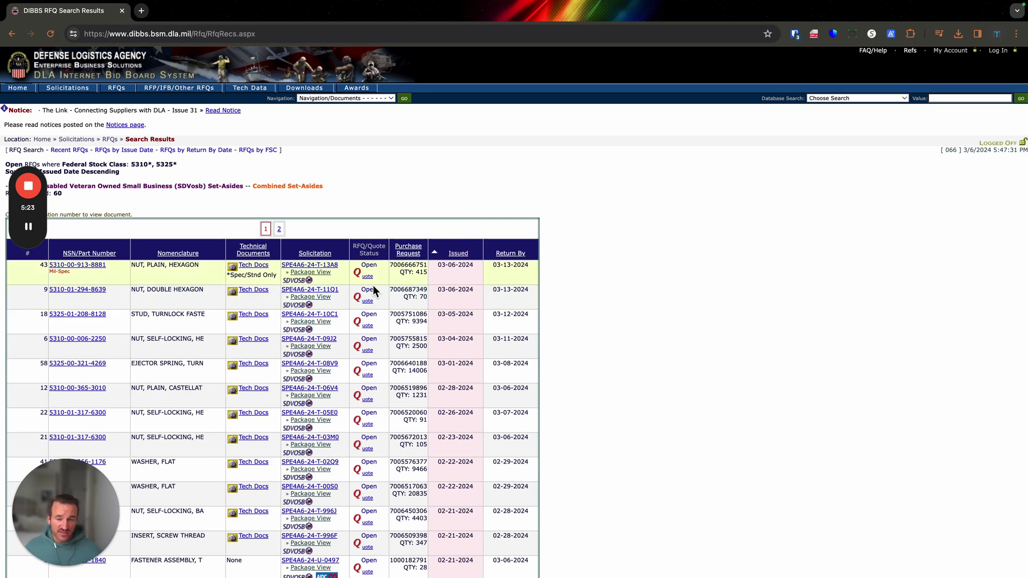
scroll(373, 289, down, 1)
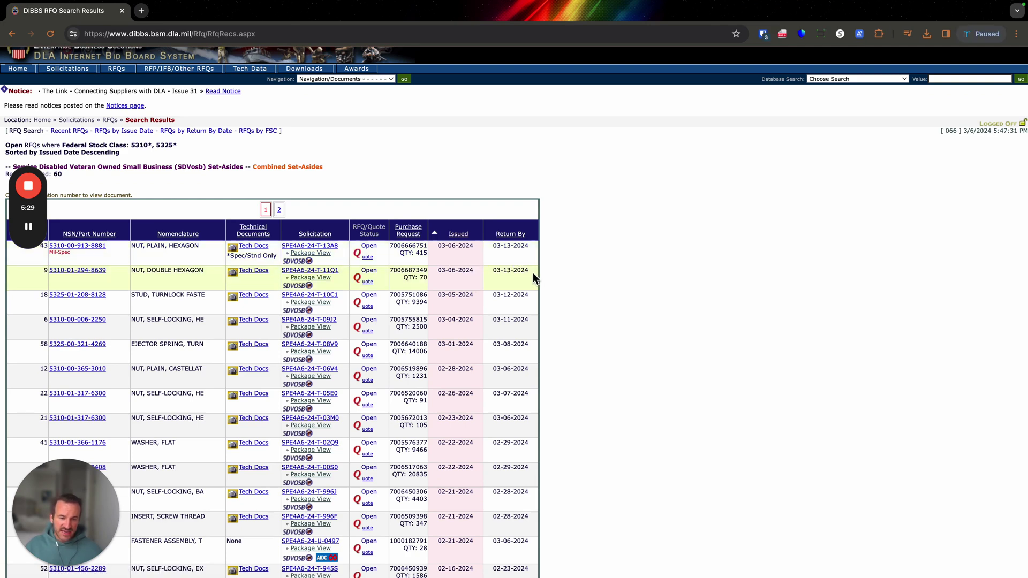
drag(535, 276, 88, 273)
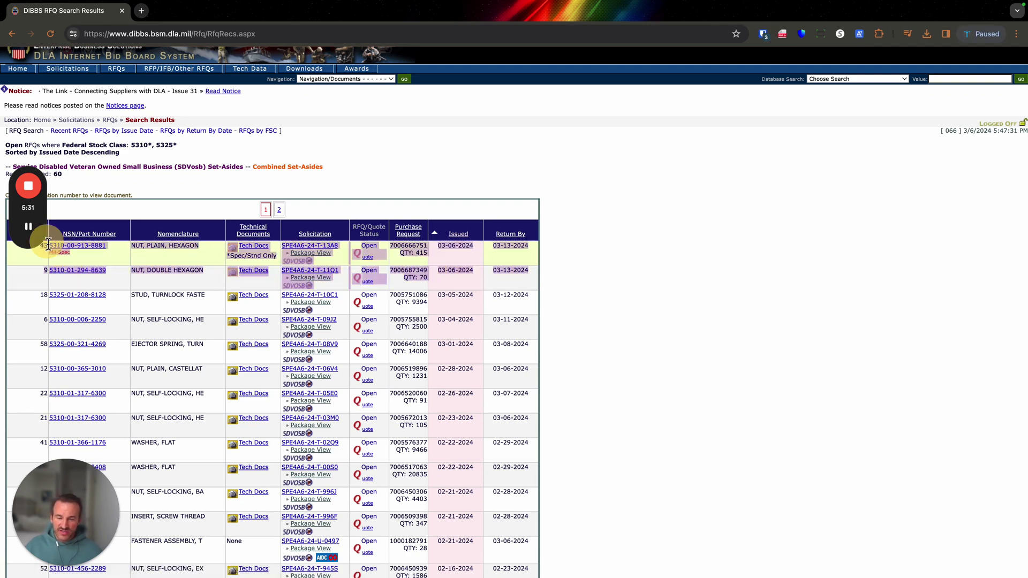
click(594, 275)
click(499, 295)
click(460, 320)
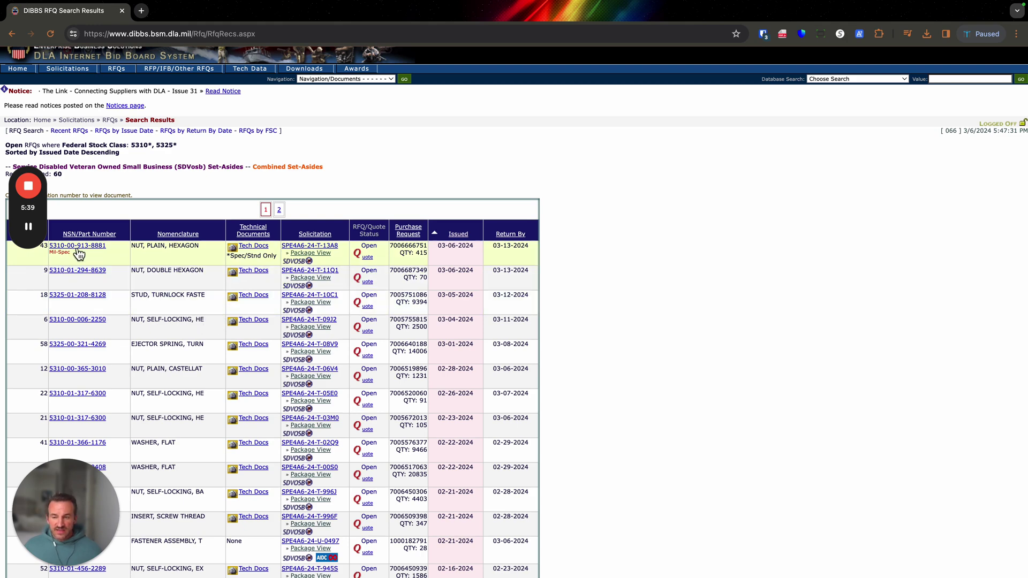
scroll(80, 250, down, 3)
scroll(85, 251, up, 3)
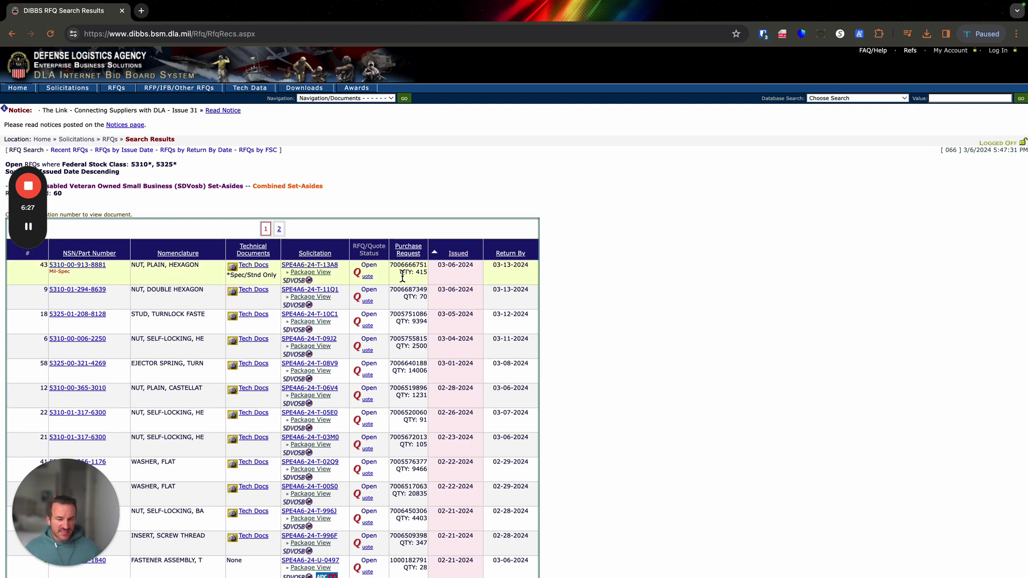
drag(407, 264, 529, 267)
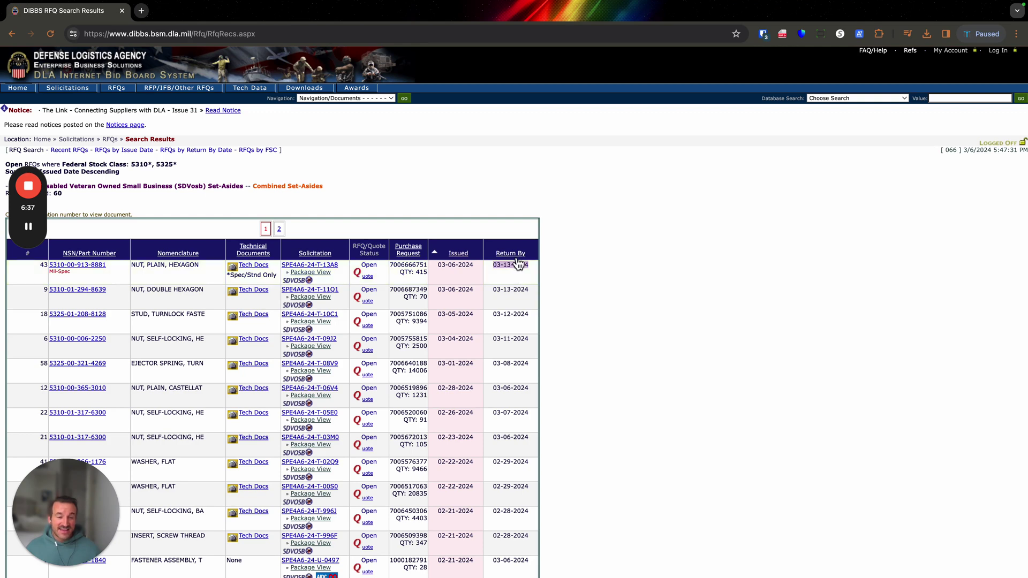
Sort the results by Return By date descending, latest due date (03-13-2024) first
click(516, 255)
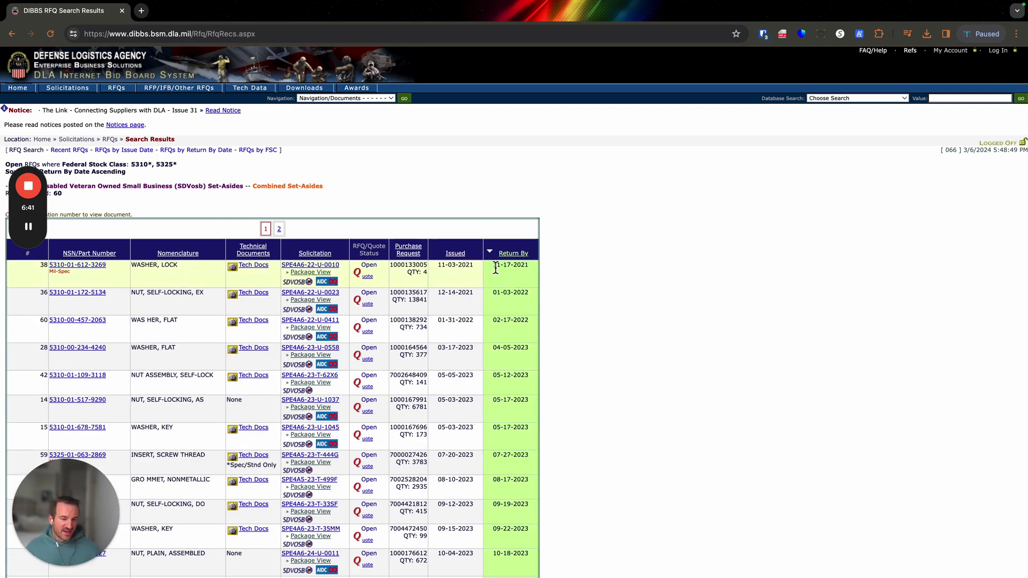
click(461, 266)
drag(461, 267, 470, 268)
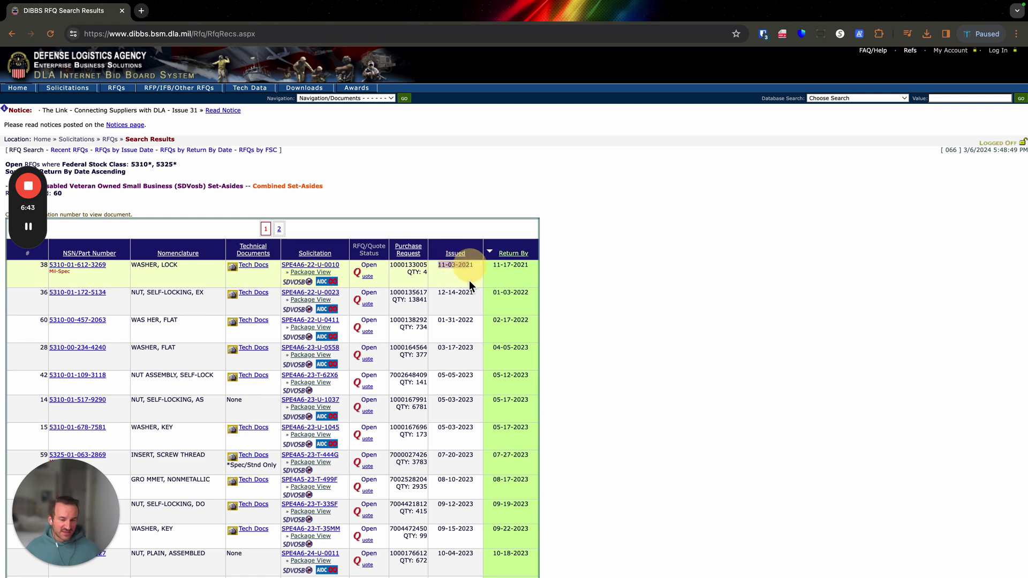
click(512, 253)
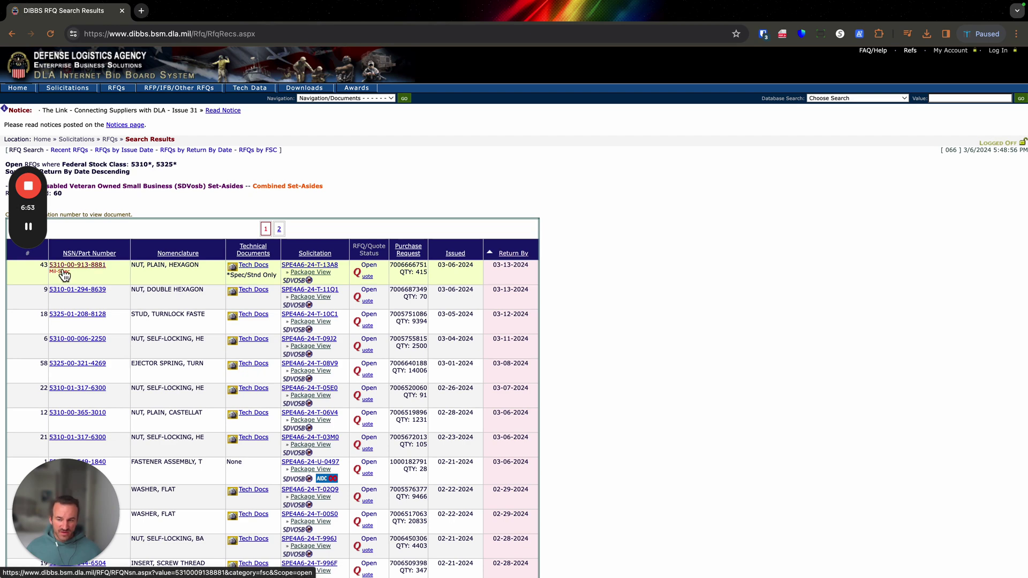
click(85, 269)
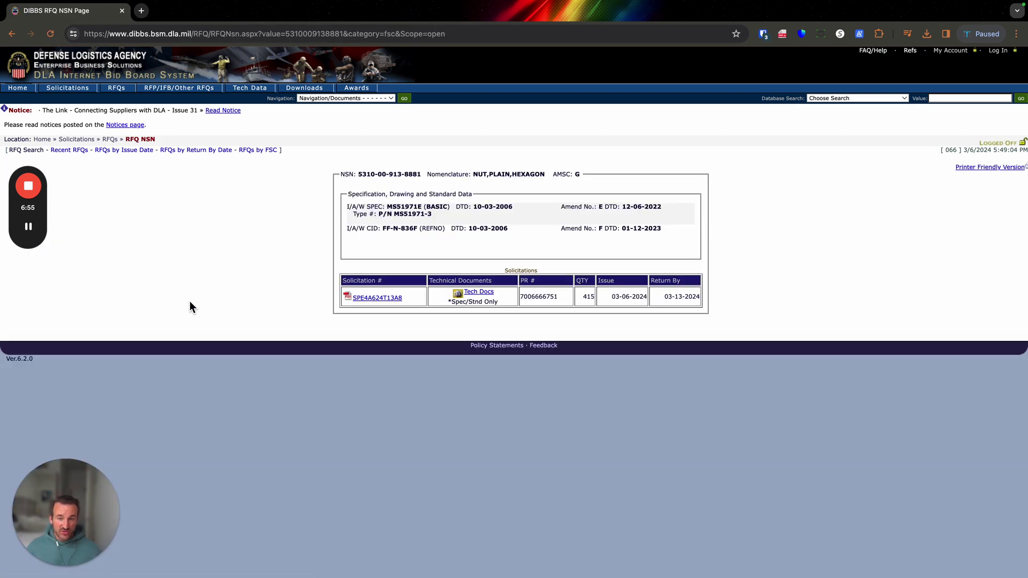
drag(333, 170, 724, 315)
click(723, 317)
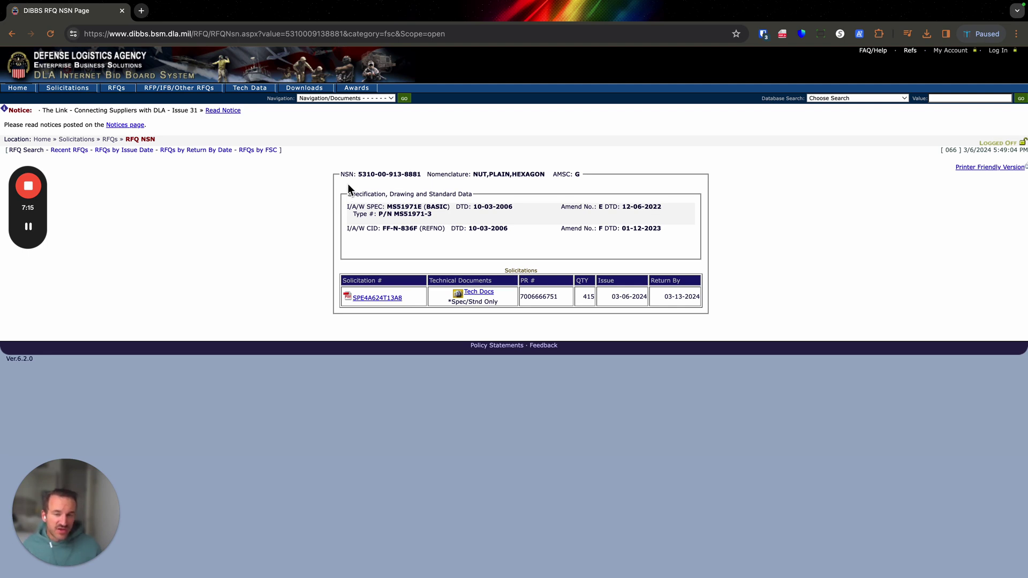
Check the NSN and specification lines, then download solicitation SPE4A624T13A8.PDF
drag(357, 175, 547, 175)
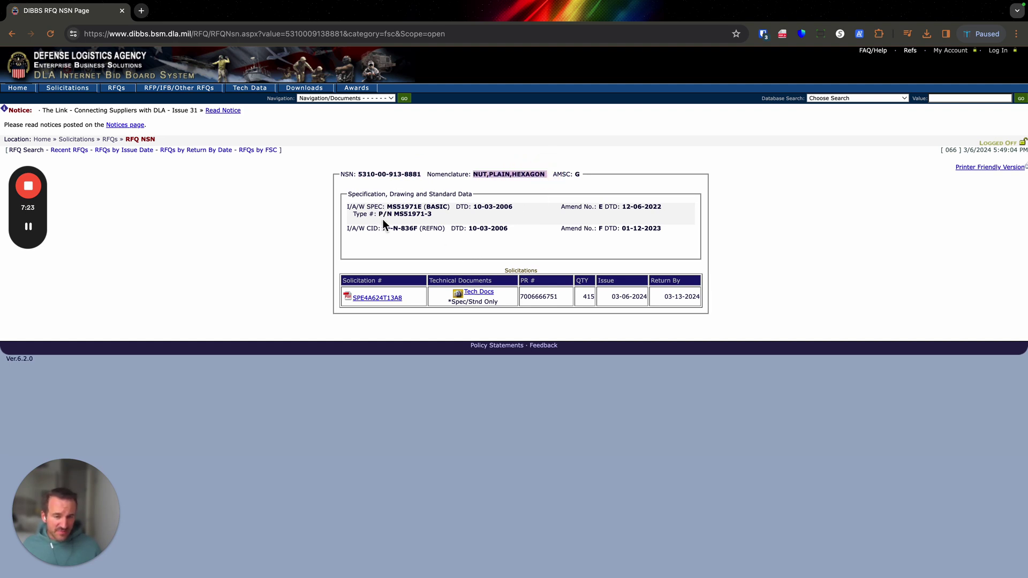
drag(385, 220, 433, 215)
click(397, 238)
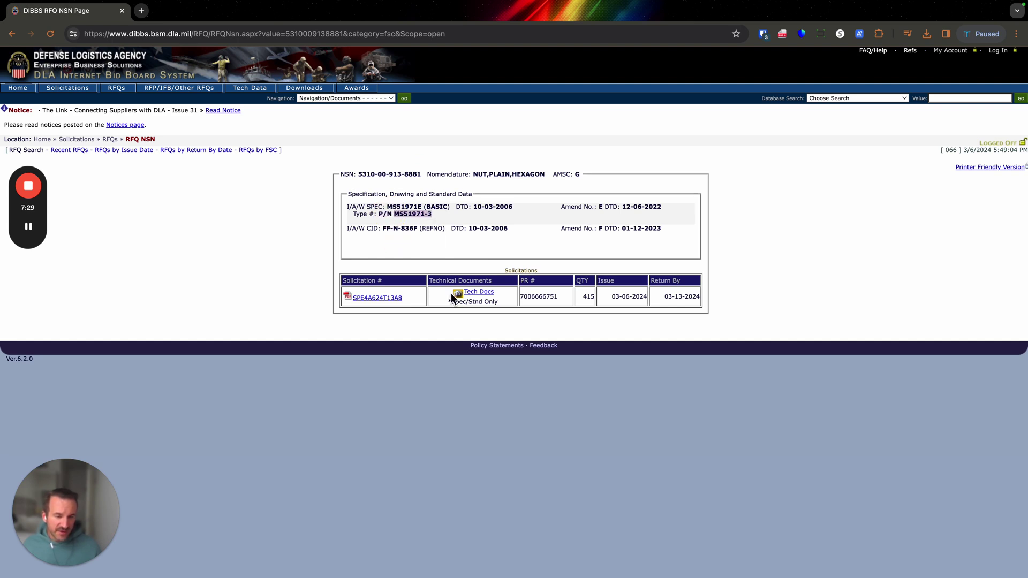
click(373, 298)
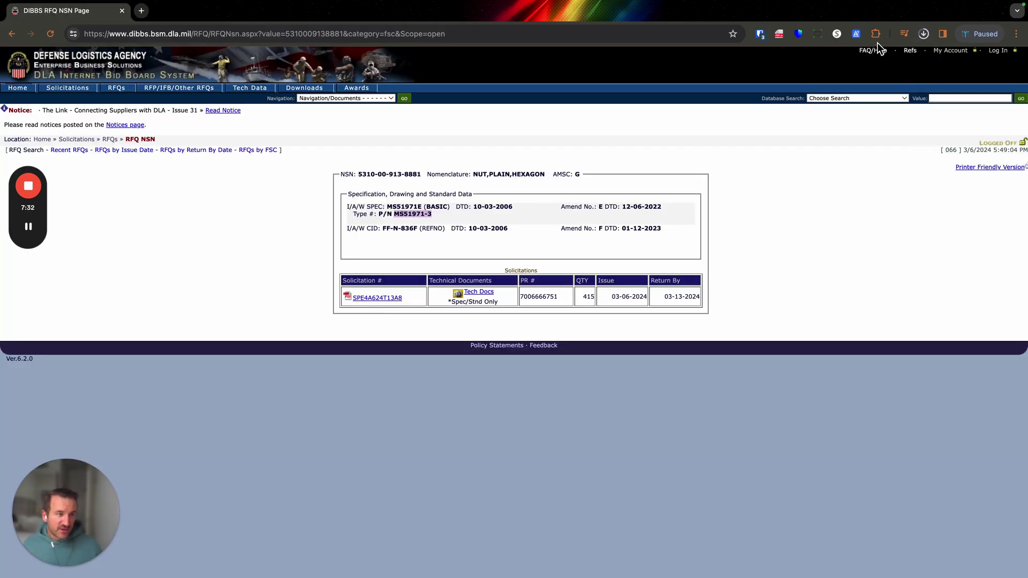
click(925, 33)
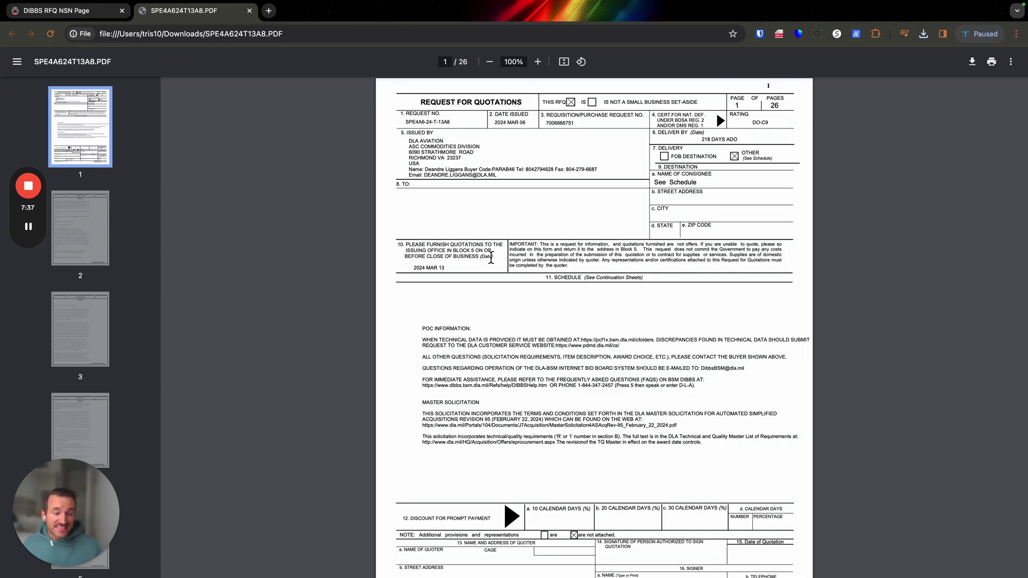
Scroll through the 26-page SPE4A624T13A8 Request for Quotations, then back up toward the start
scroll(491, 257, down, 2)
scroll(491, 258, down, 15)
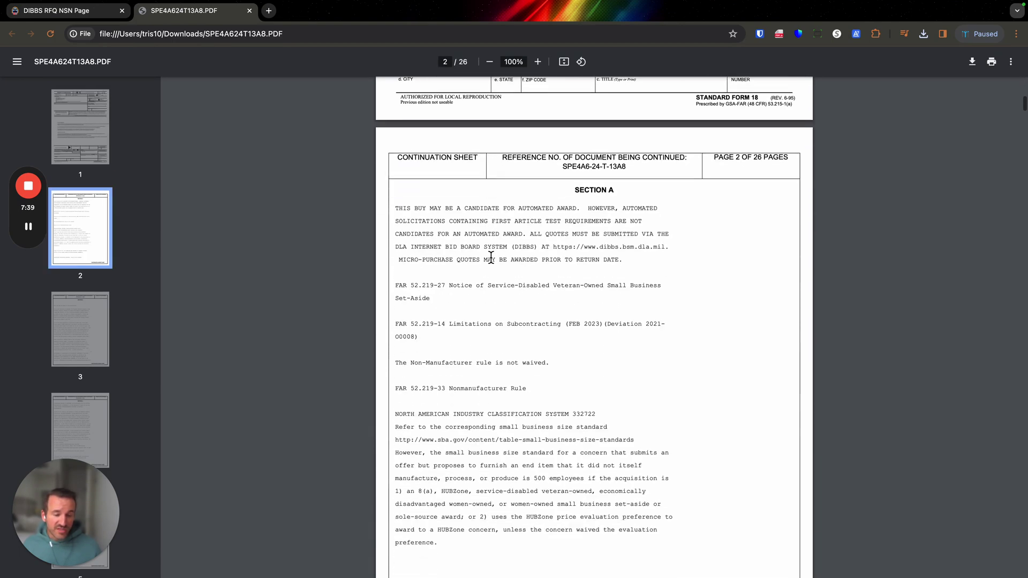
scroll(491, 258, down, 15)
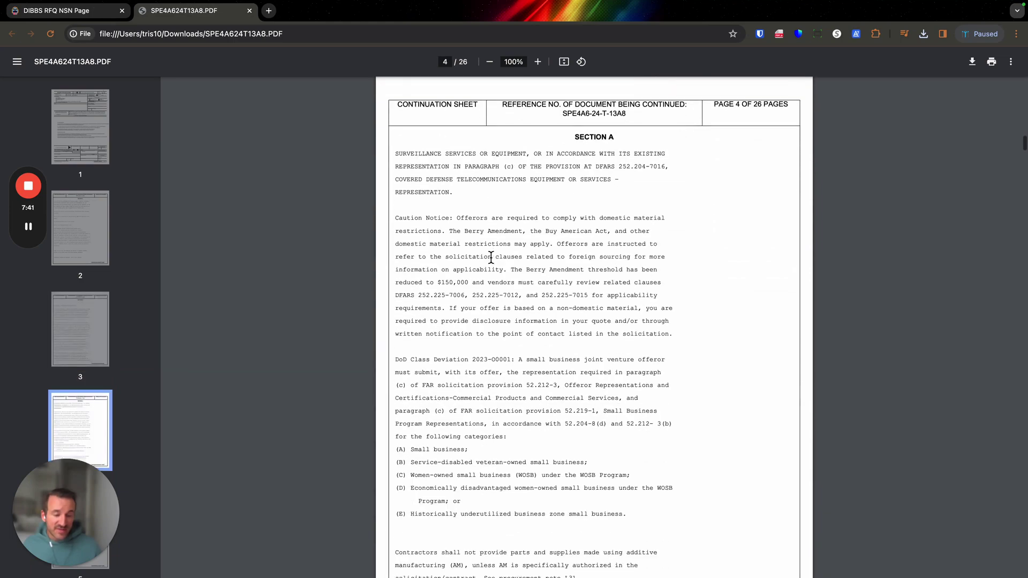
scroll(490, 258, down, 10)
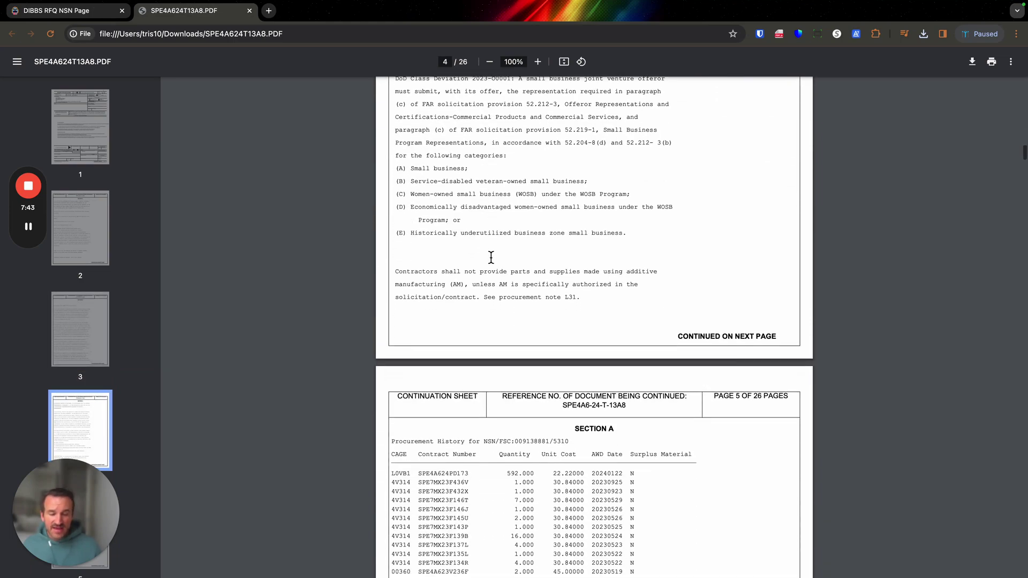
scroll(492, 262, down, 20)
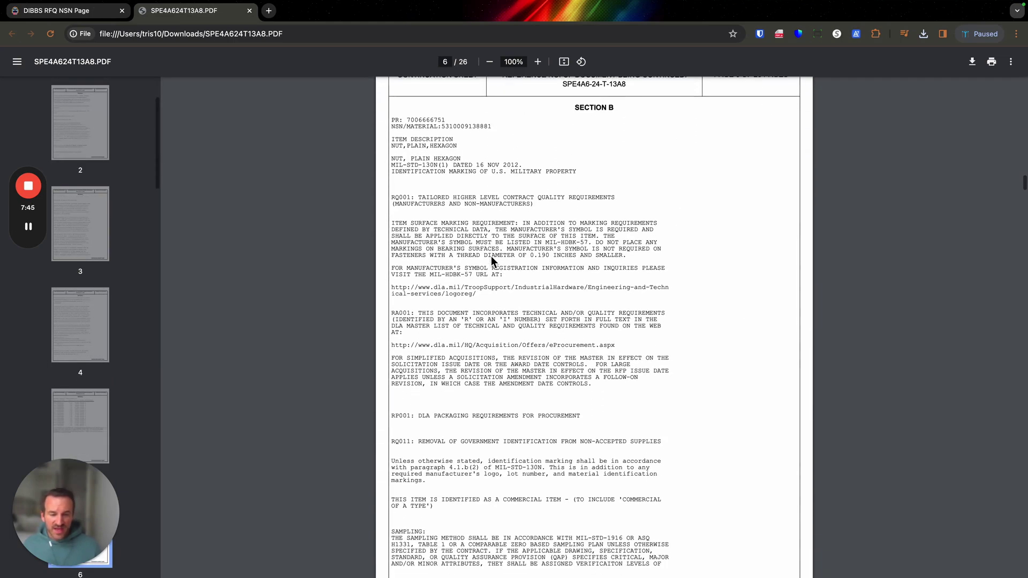
scroll(490, 256, down, 20)
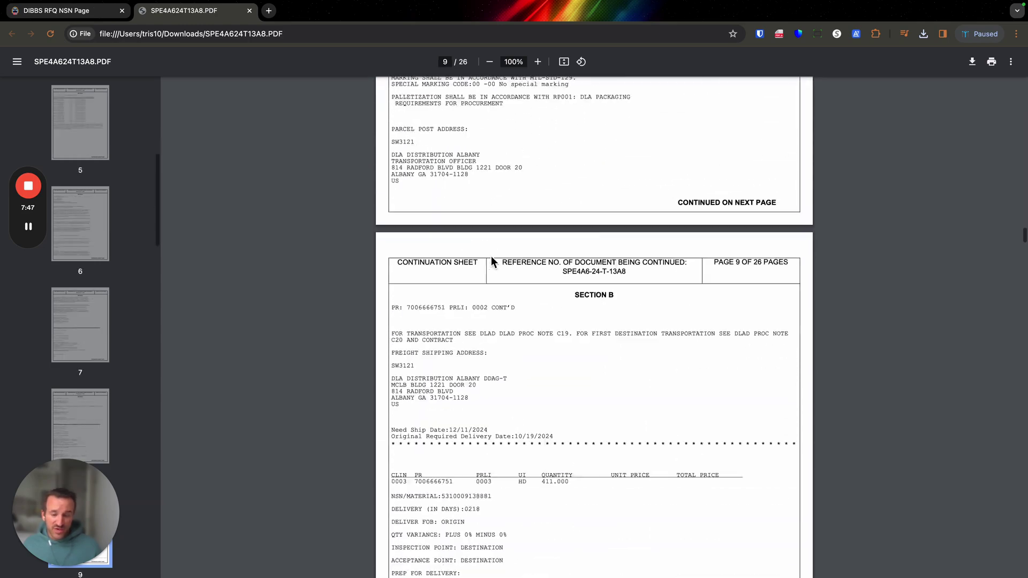
scroll(490, 256, up, 20)
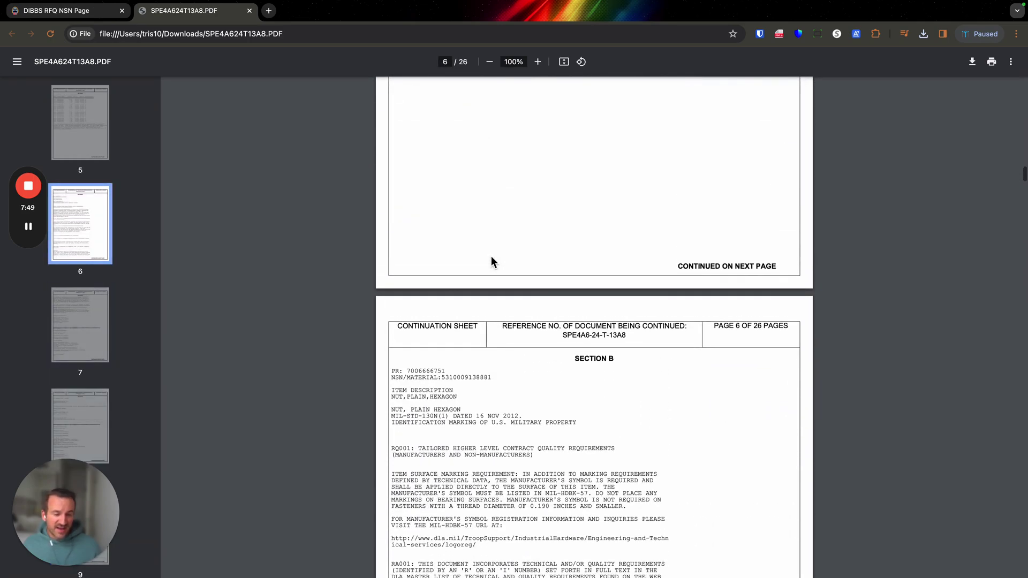
scroll(491, 258, up, 20)
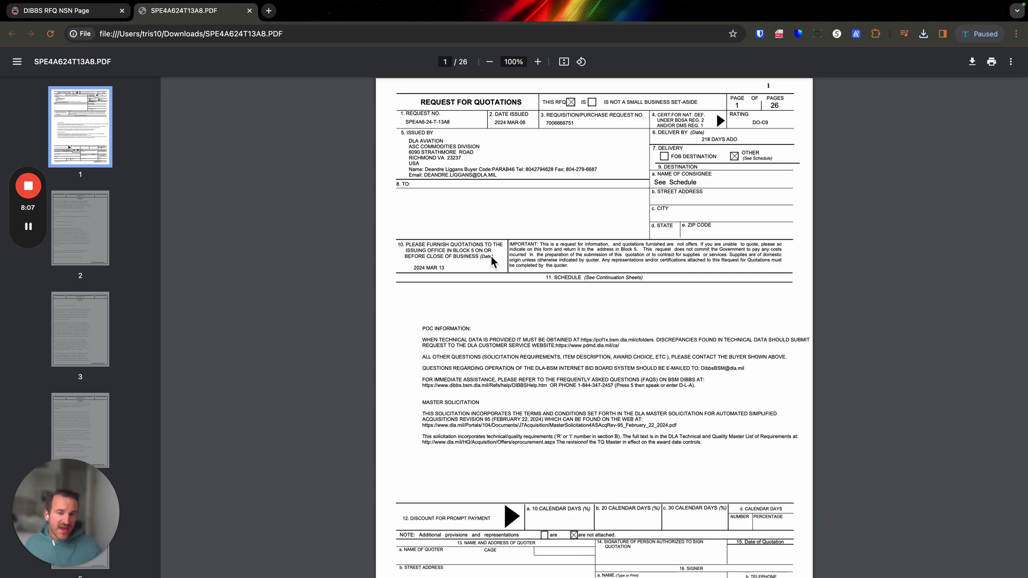
Return to the DIBBS NSN details tab and go to the RFQ database search page
click(56, 11)
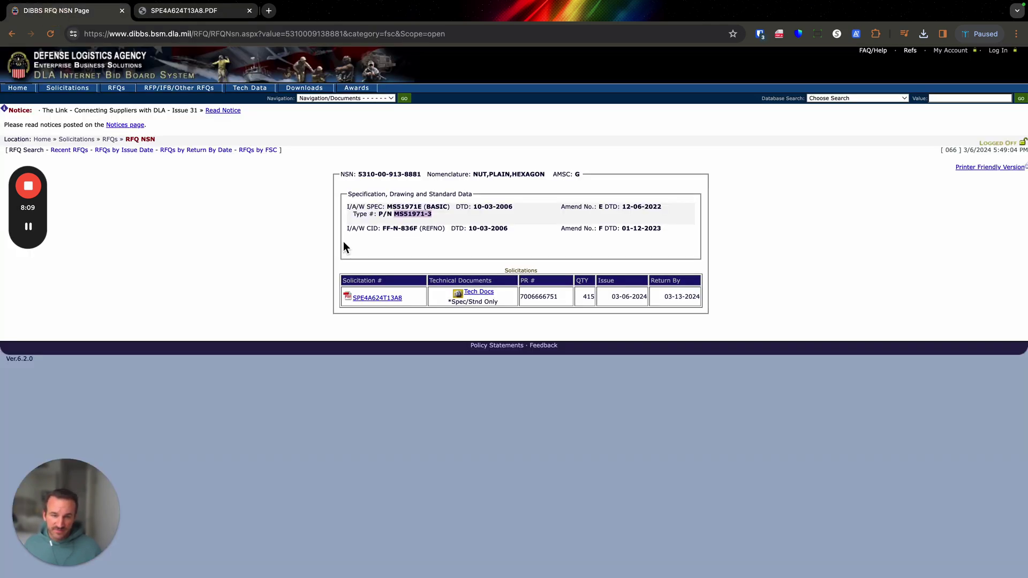
click(201, 286)
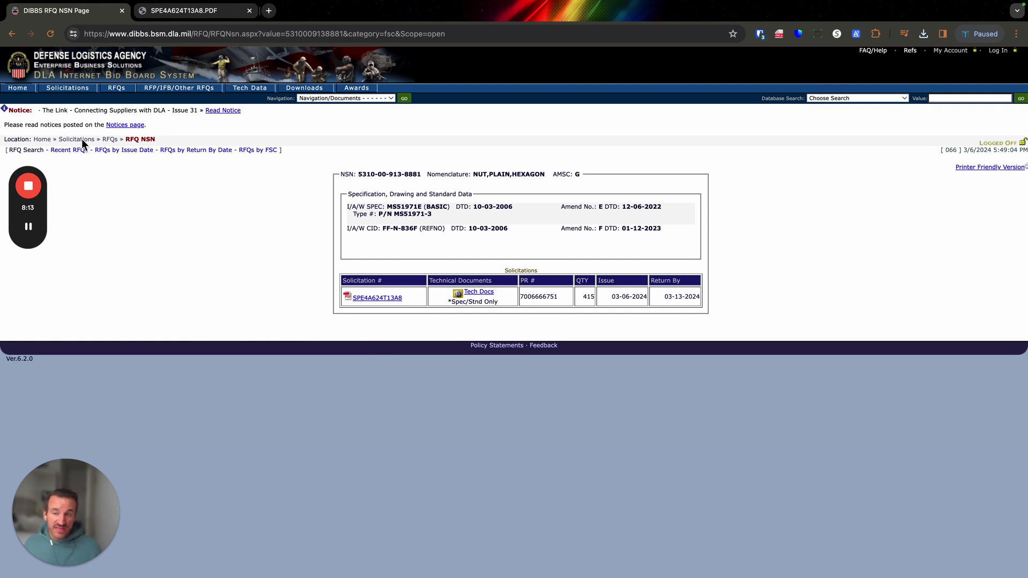
click(121, 92)
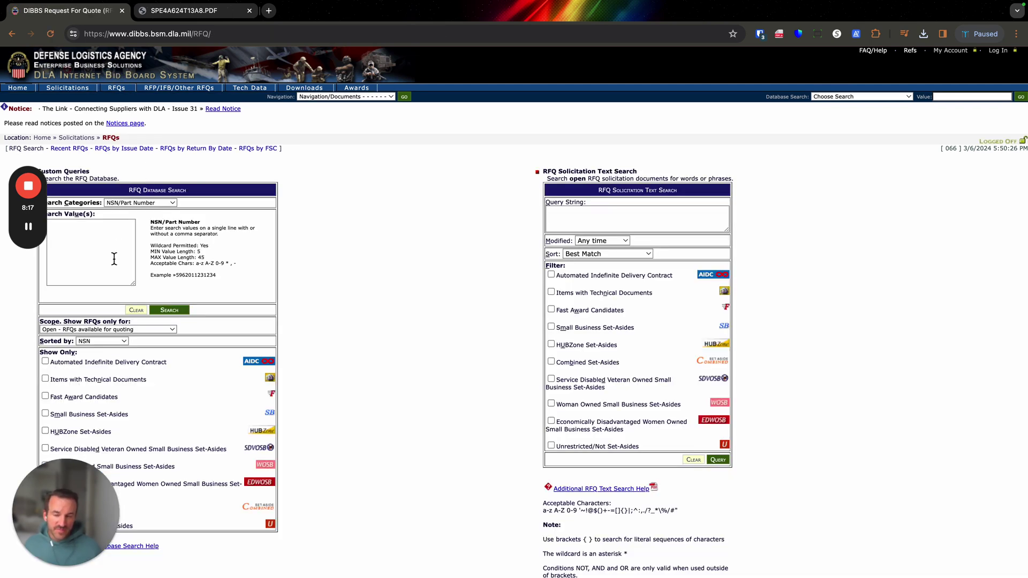
Set the search category to Federal Supply Class instead of solicitation number
click(101, 259)
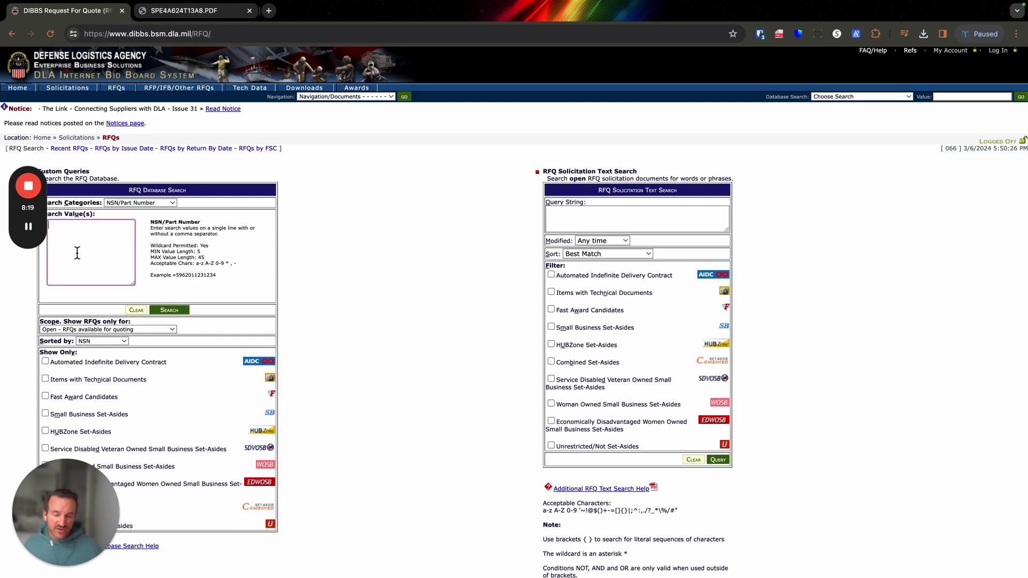
click(125, 204)
click(130, 229)
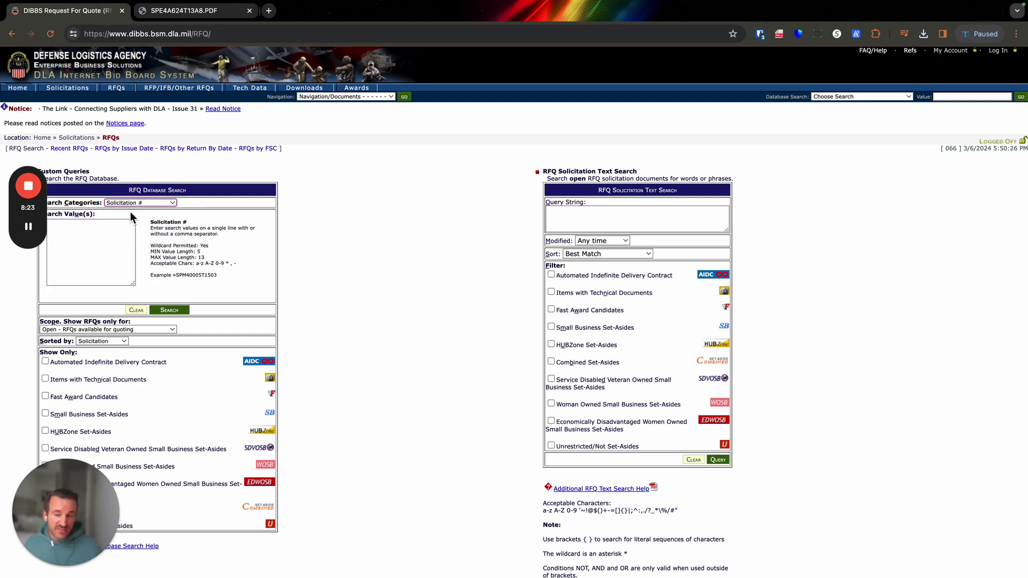
click(136, 204)
click(136, 195)
scroll(110, 252, down, 3)
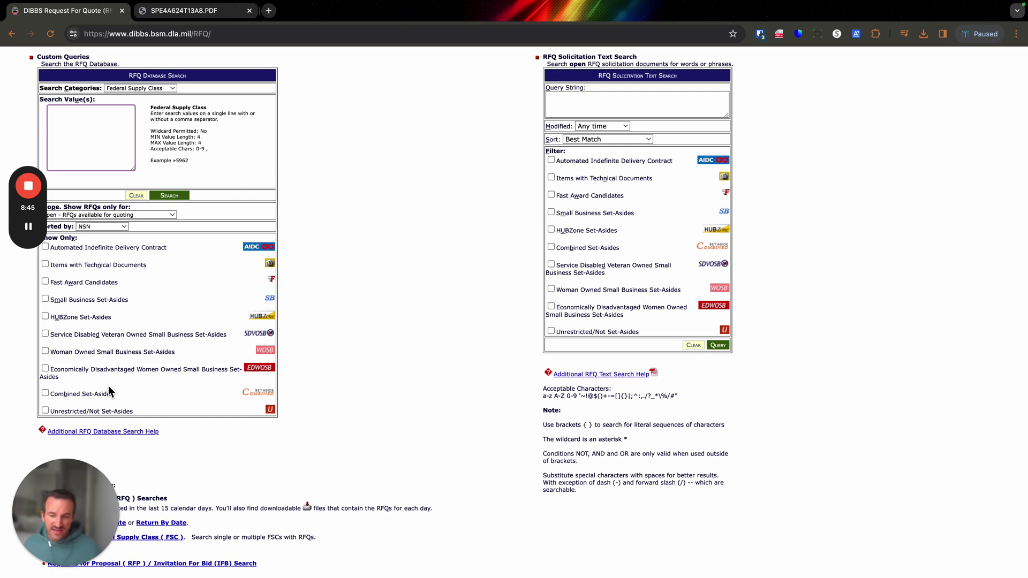
Limit the RFQ search to Woman Owned Small Business Set-Asides only
click(45, 335)
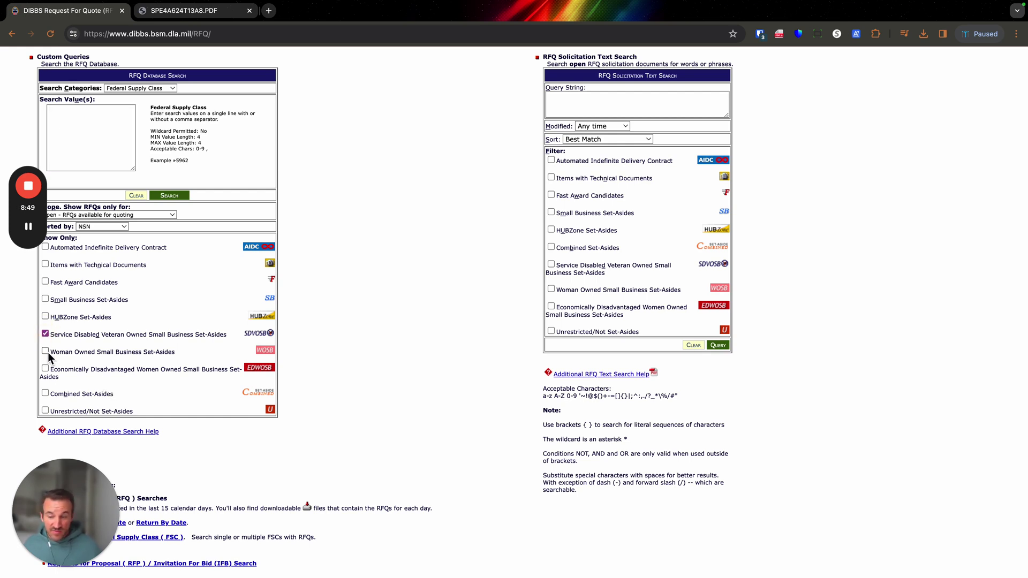
click(46, 352)
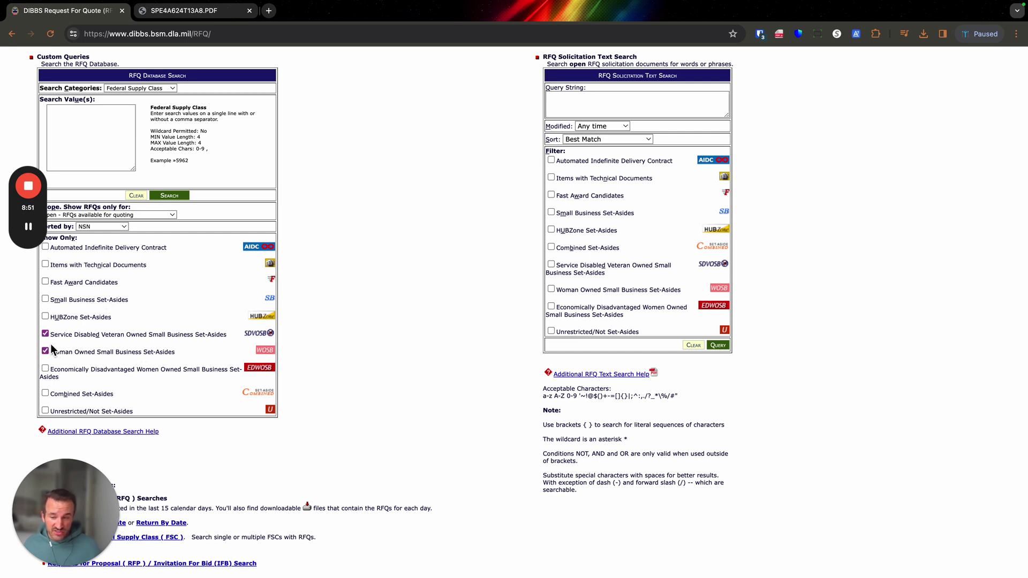
click(45, 334)
Enter Federal Supply Class 5306 as the search value and run the search
click(169, 196)
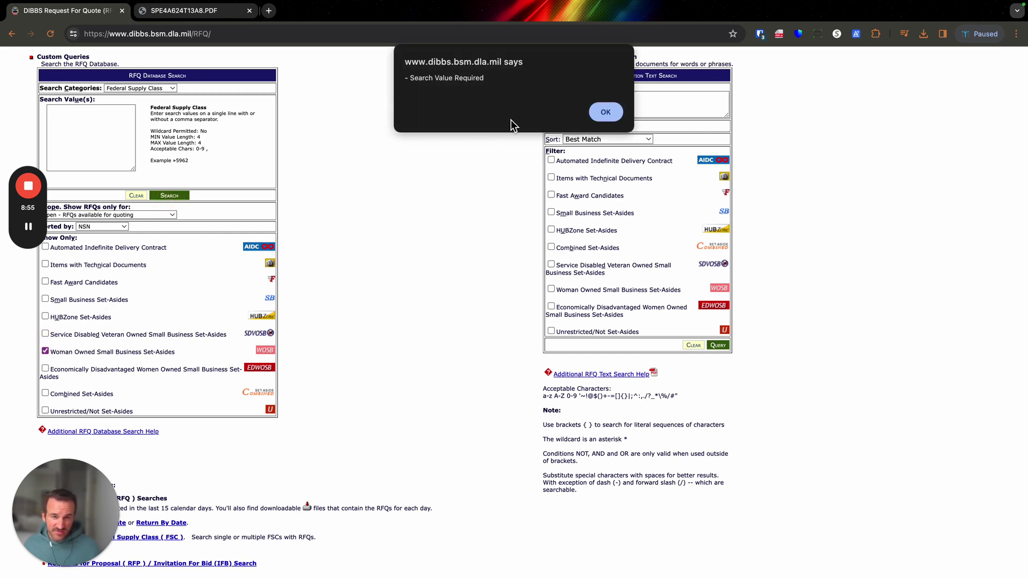
click(606, 114)
scroll(88, 140, up, 3)
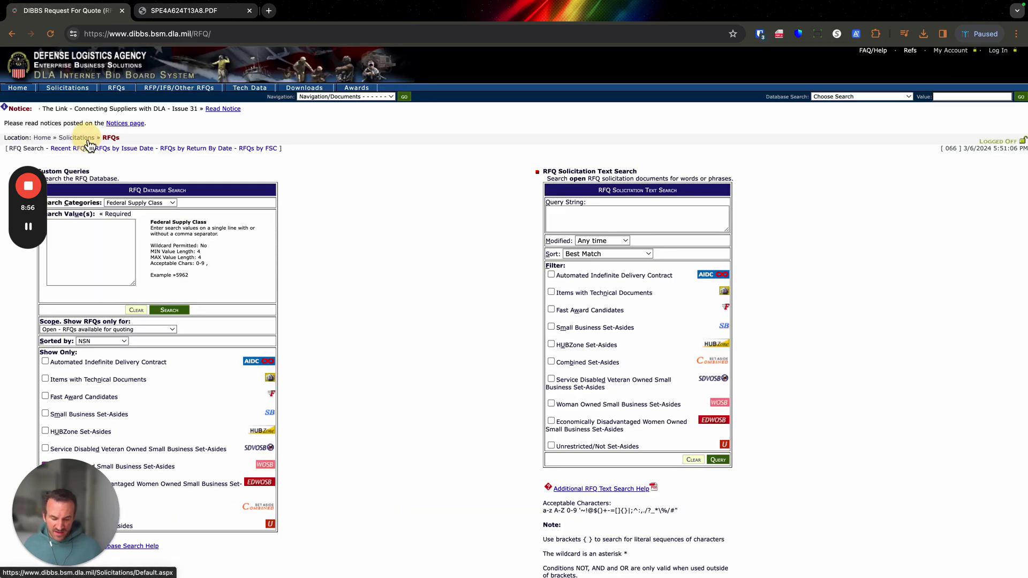
click(111, 236)
text(5306)
scroll(77, 416, down, 2)
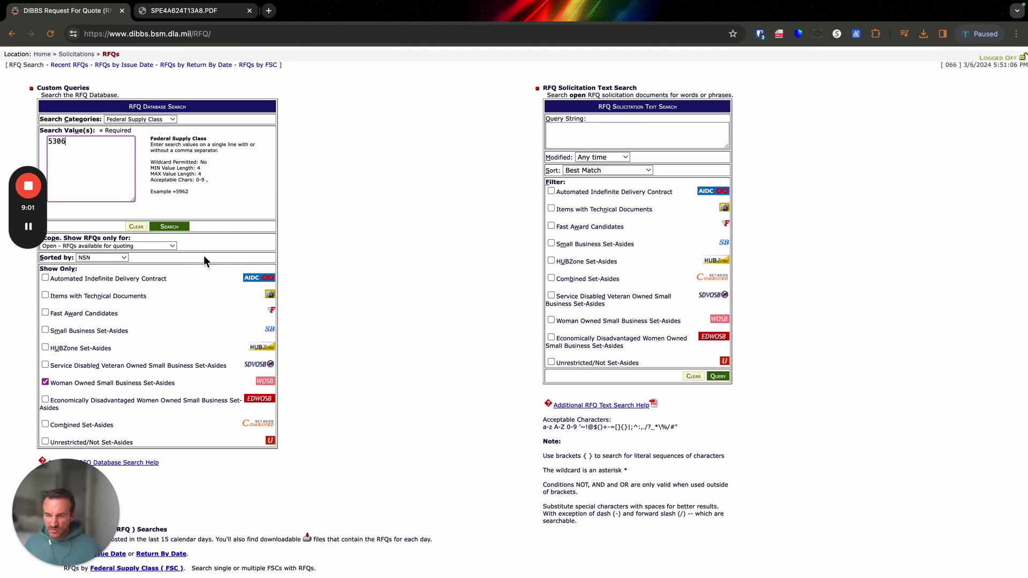
click(175, 227)
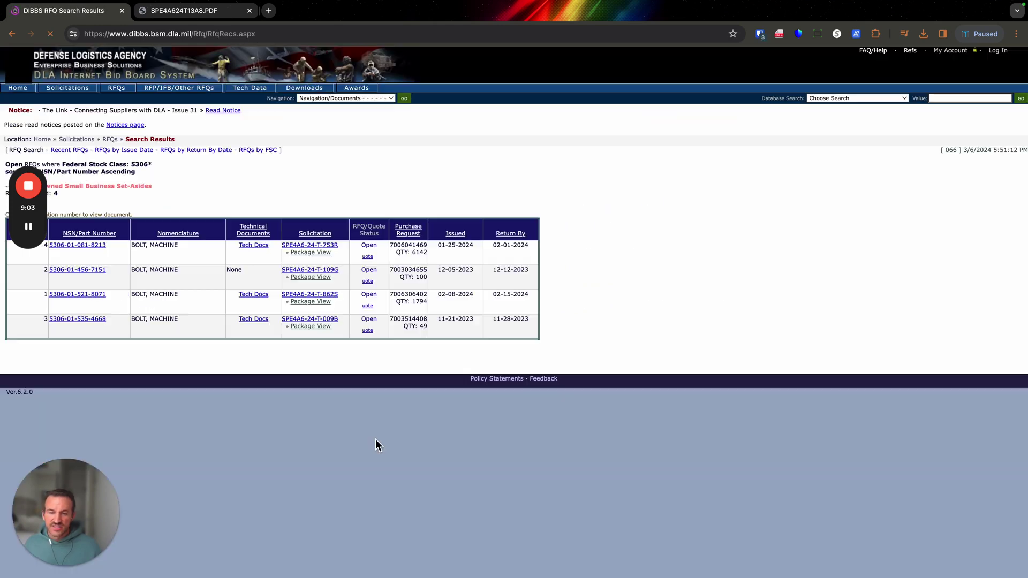